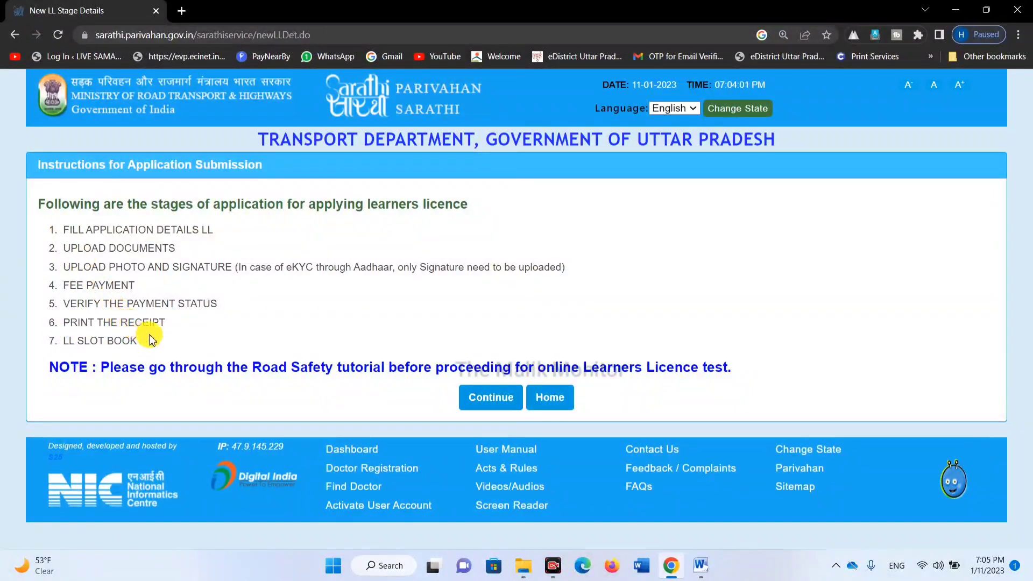
- Start a General category application for an applicant holding no licence and choose submission via Aadhaar authentication
click(498, 399)
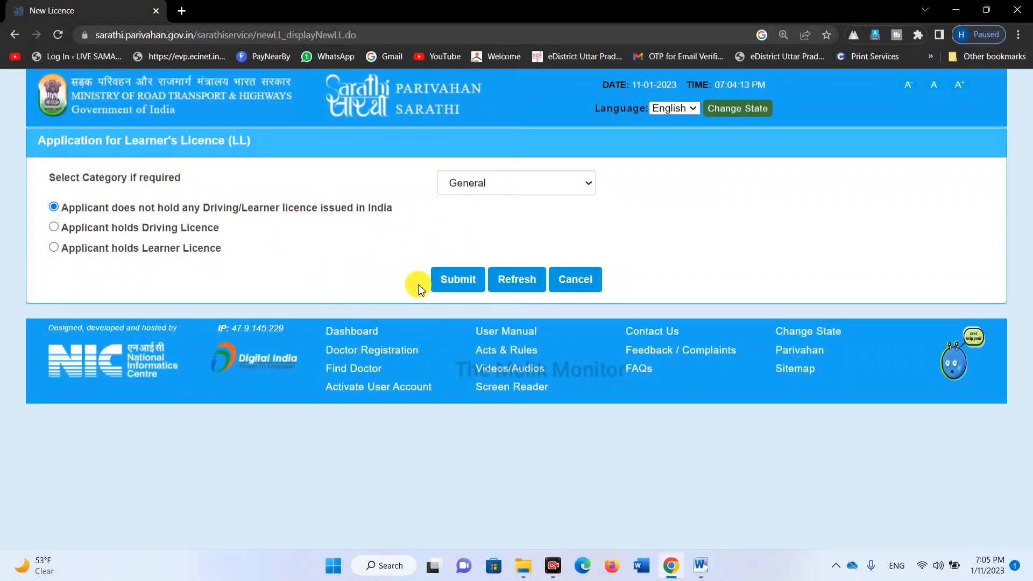
click(451, 282)
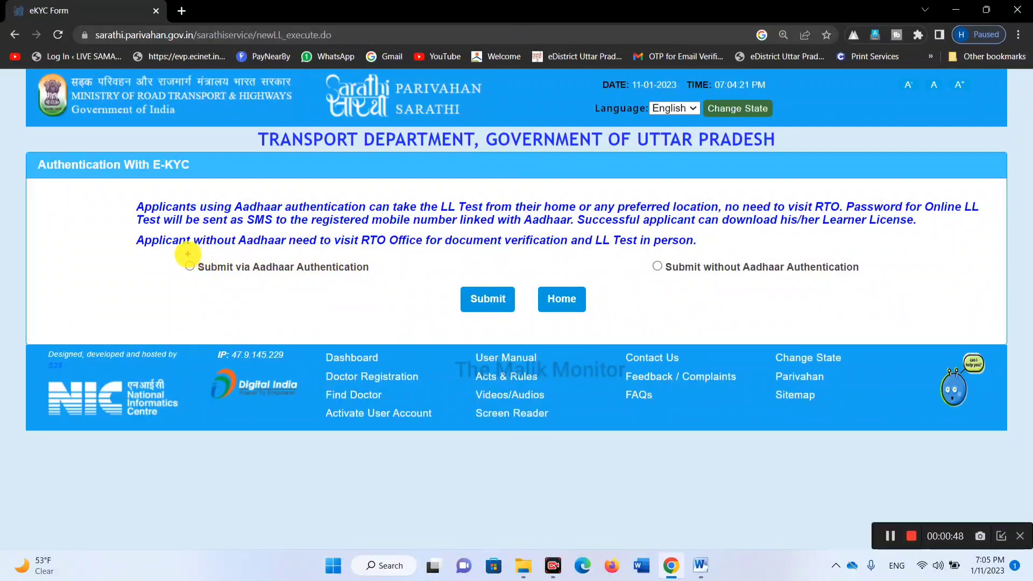
click(258, 266)
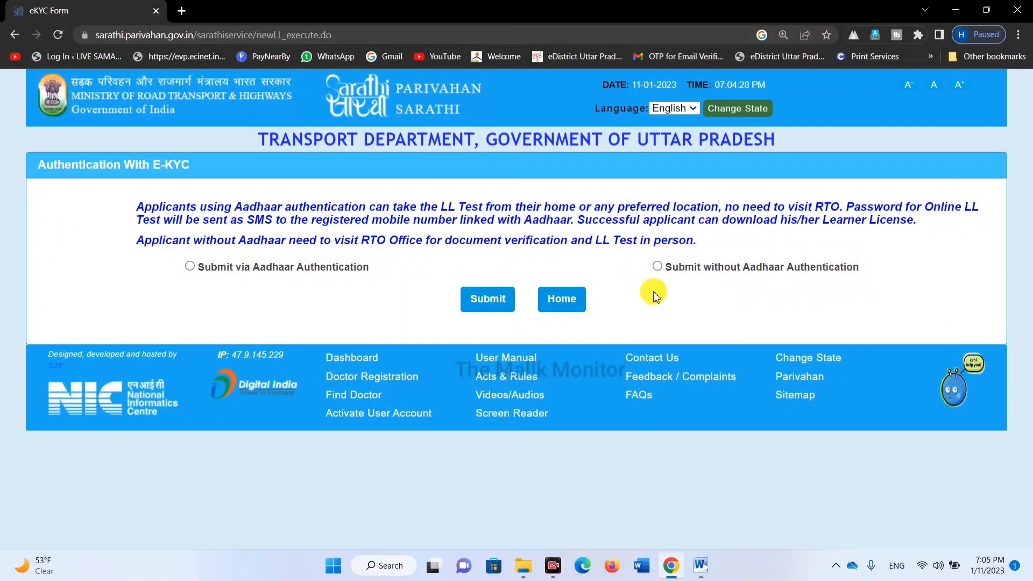
click(190, 266)
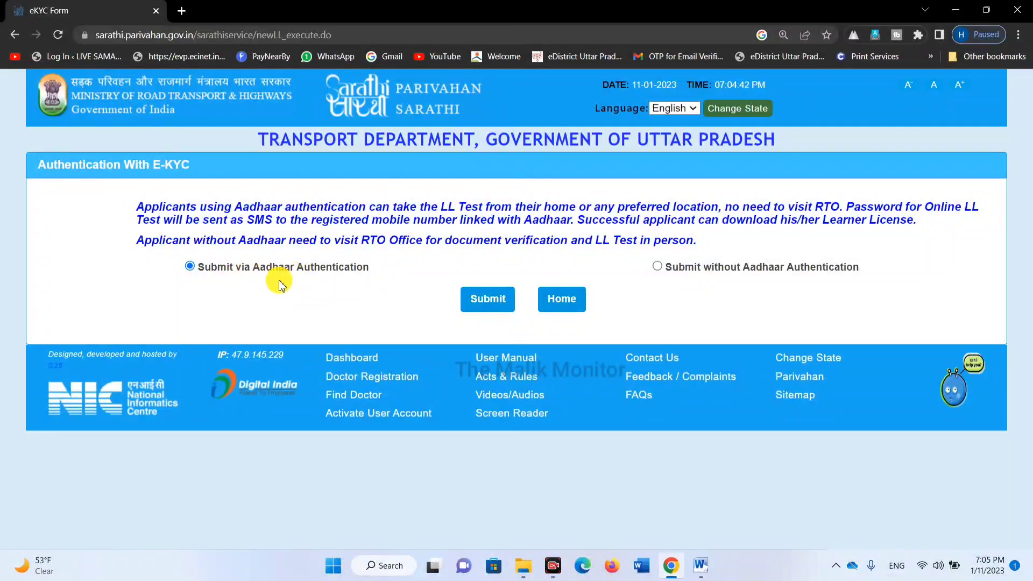
click(489, 297)
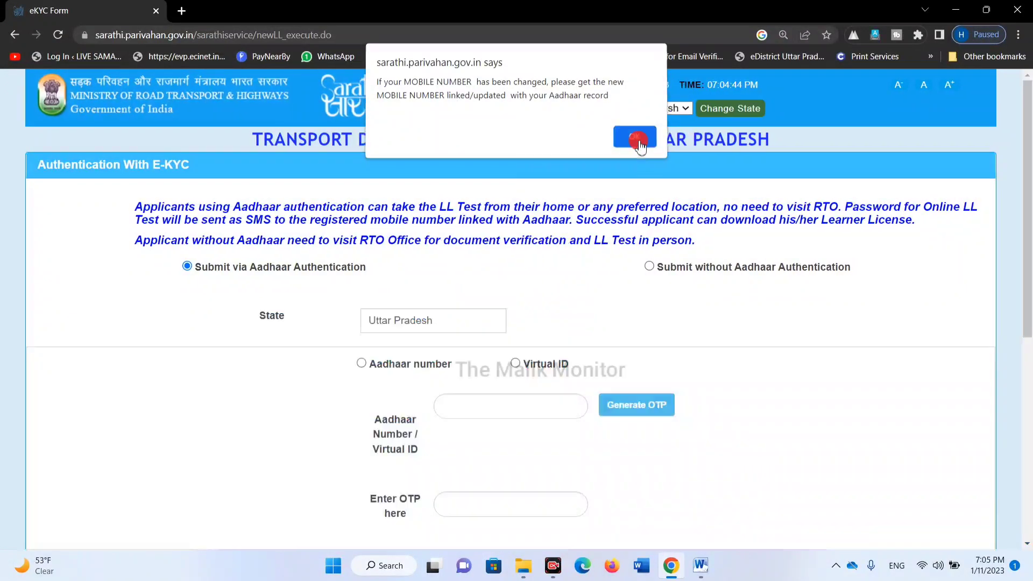
click(635, 140)
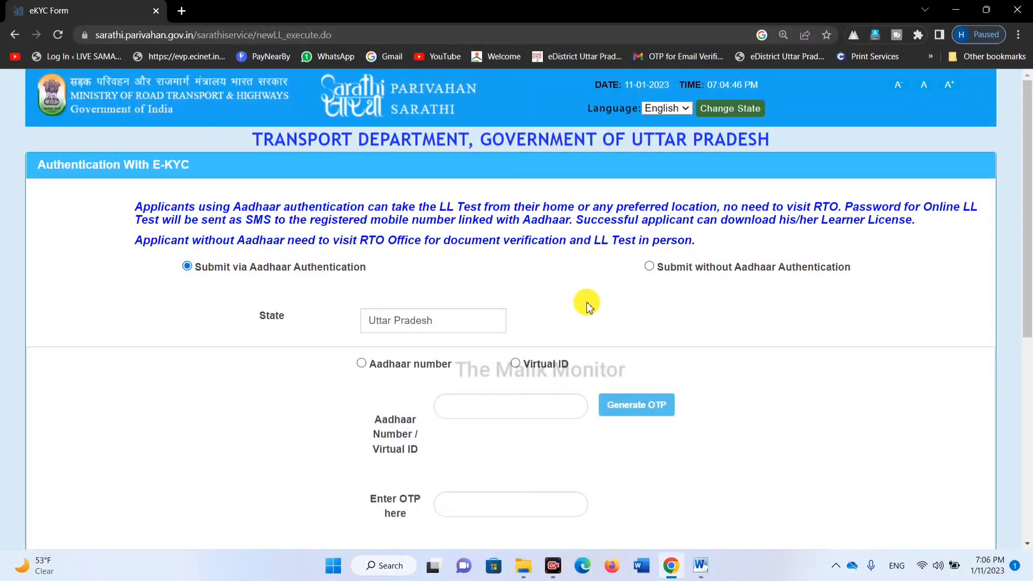
- Choose Aadhaar number as the authentication identifier and accept all three consent statements
scroll(588, 303, down, 1)
scroll(588, 303, down, 1)
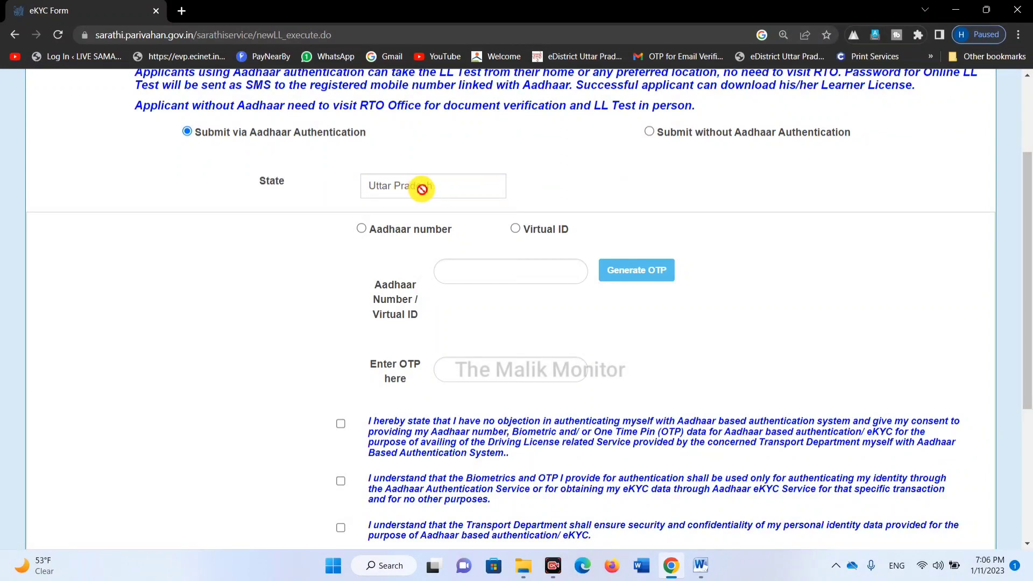
click(362, 229)
scroll(380, 285, down, 1)
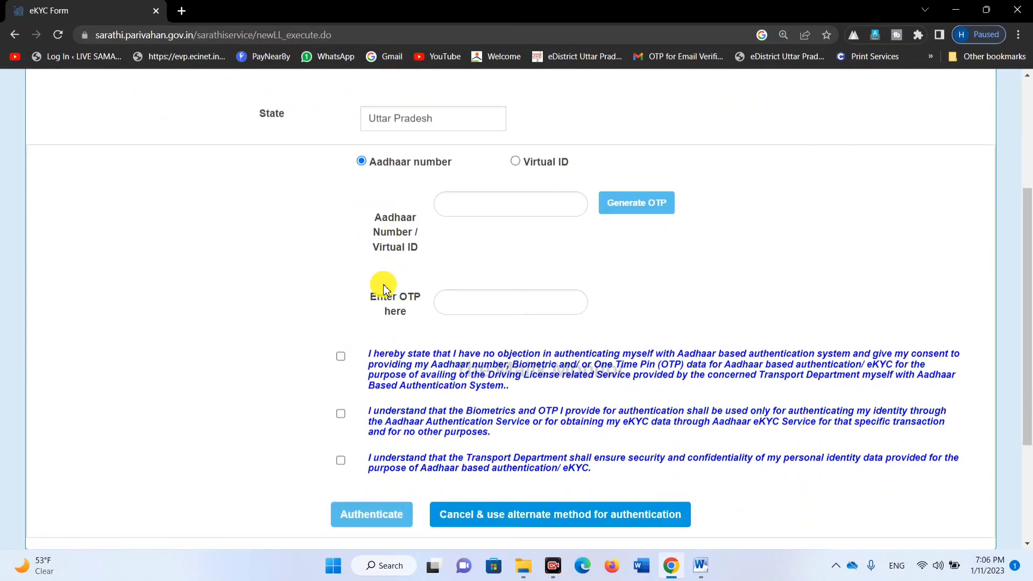
click(341, 357)
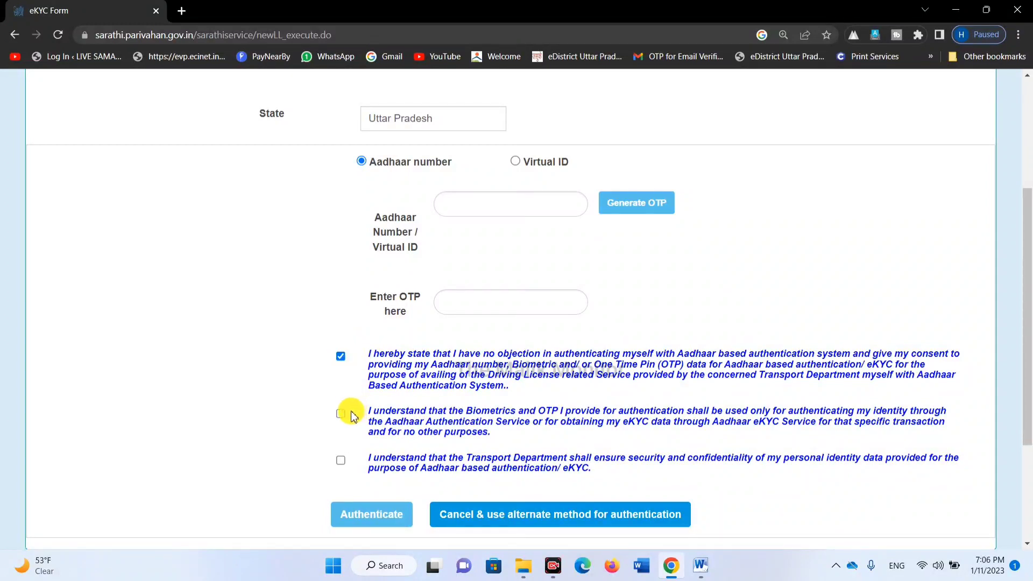
click(340, 460)
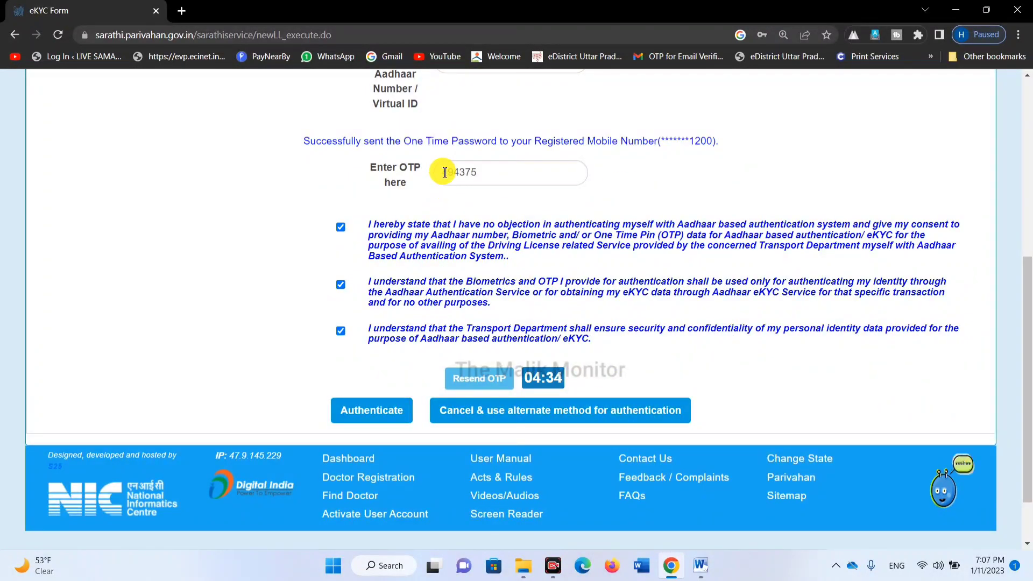
- Authenticate the applicant with the entered OTP and proceed with the retrieved Aadhaar details
drag(434, 157, 496, 200)
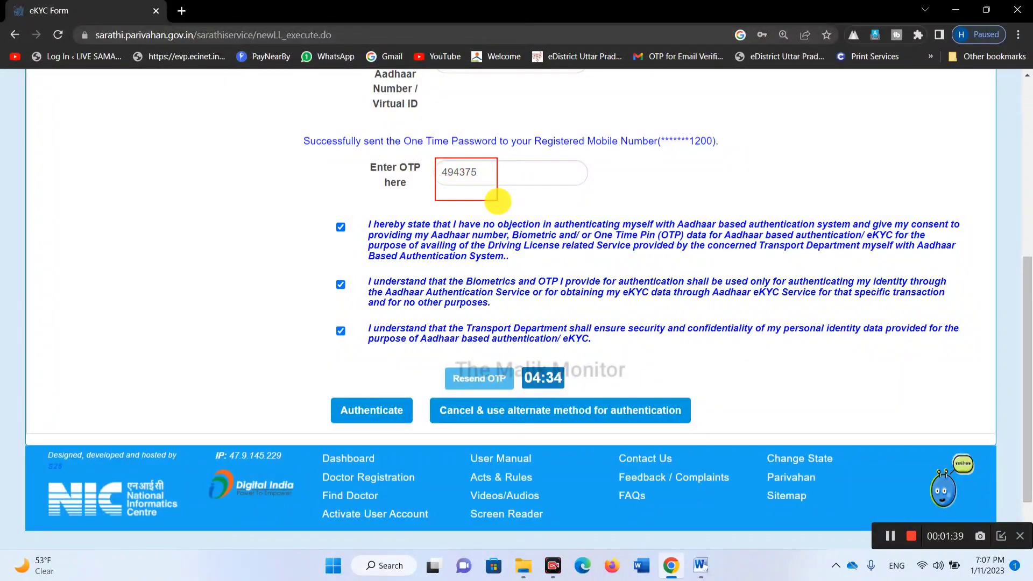
click(382, 409)
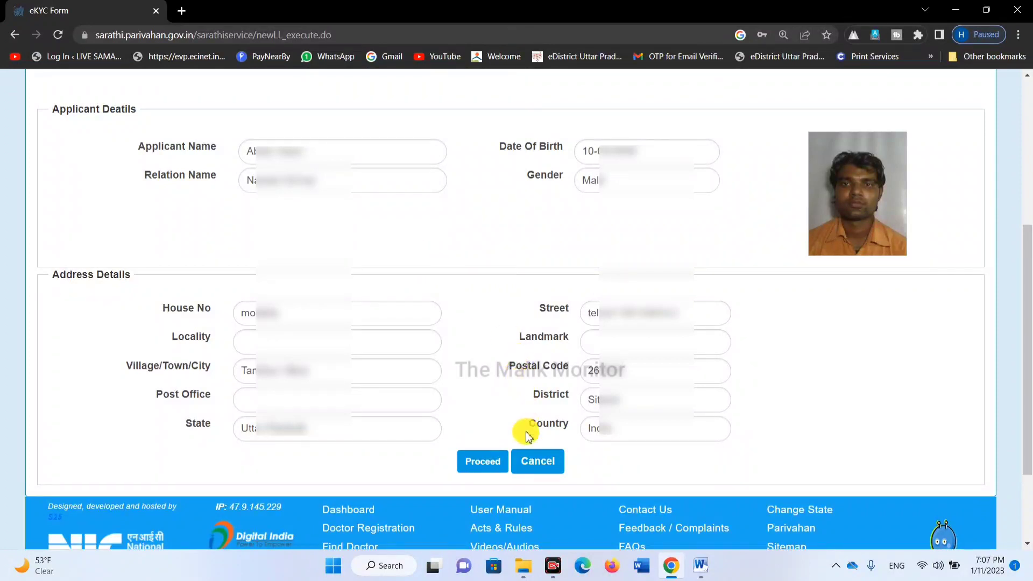
click(480, 463)
mouse_move(470, 475)
mouse_down()
mouse_move(459, 446)
mouse_move(511, 472)
mouse_up()
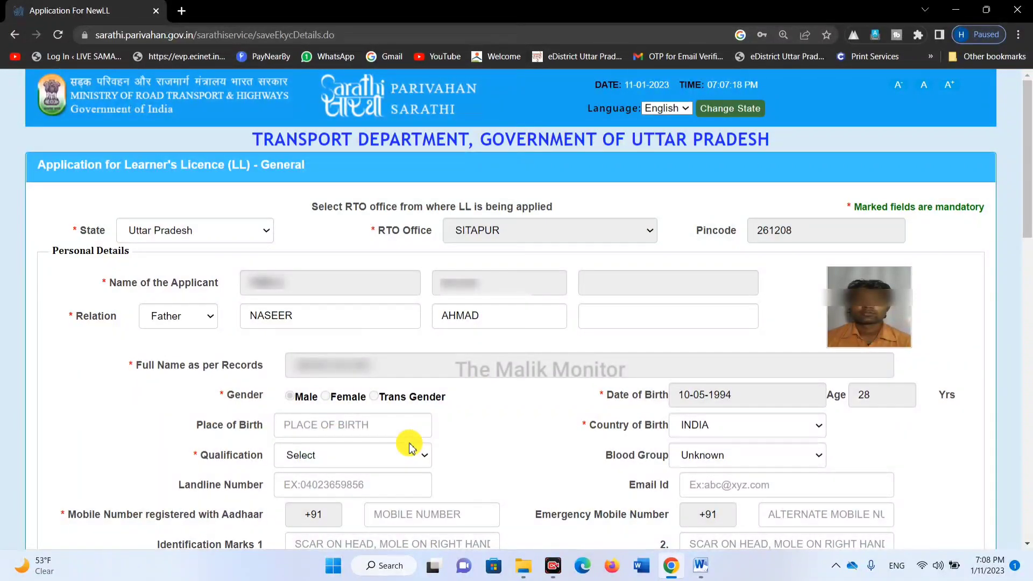
scroll(411, 445, down, 5)
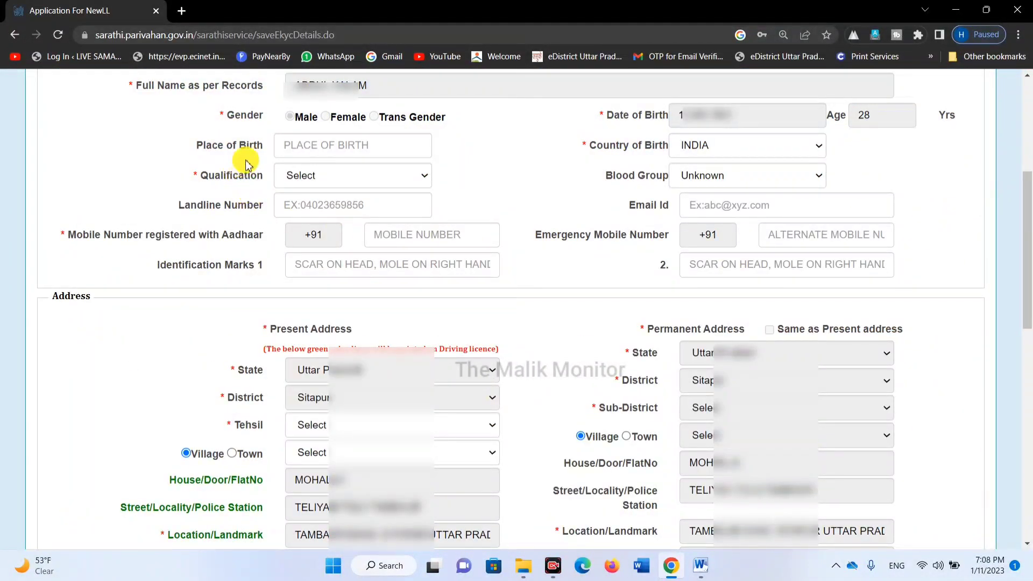
drag(269, 131, 397, 159)
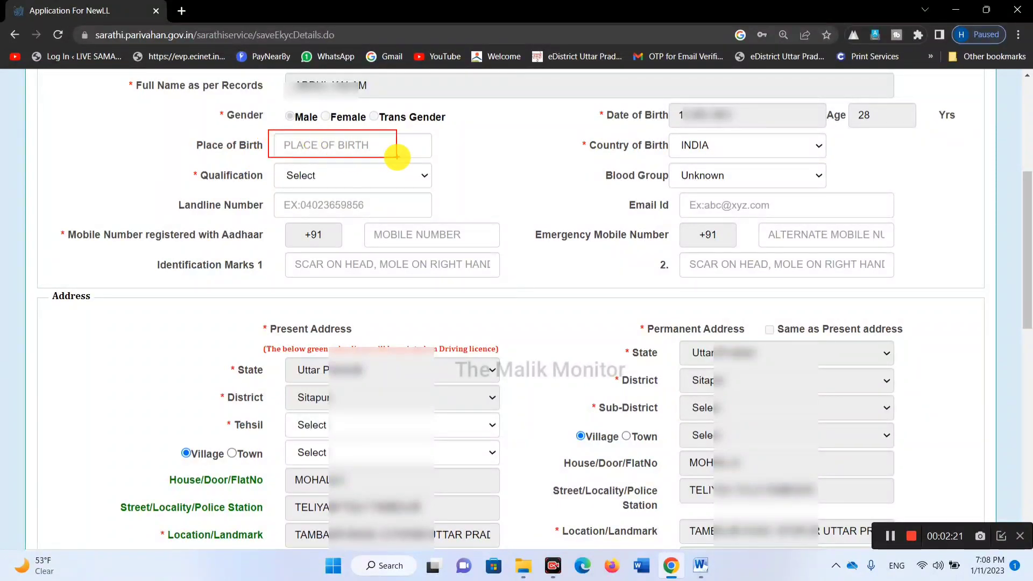
drag(263, 167, 431, 188)
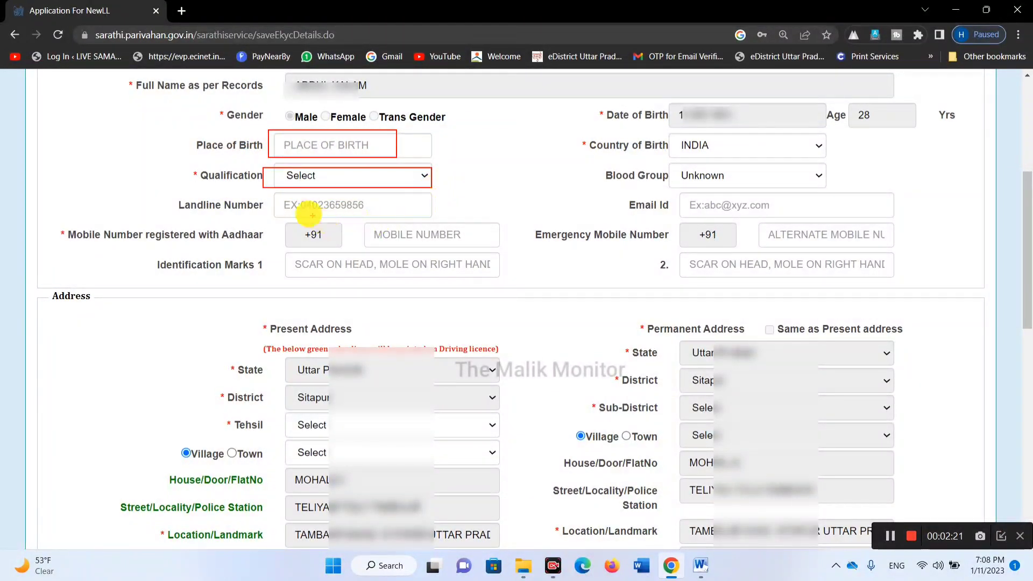
drag(285, 195, 427, 212)
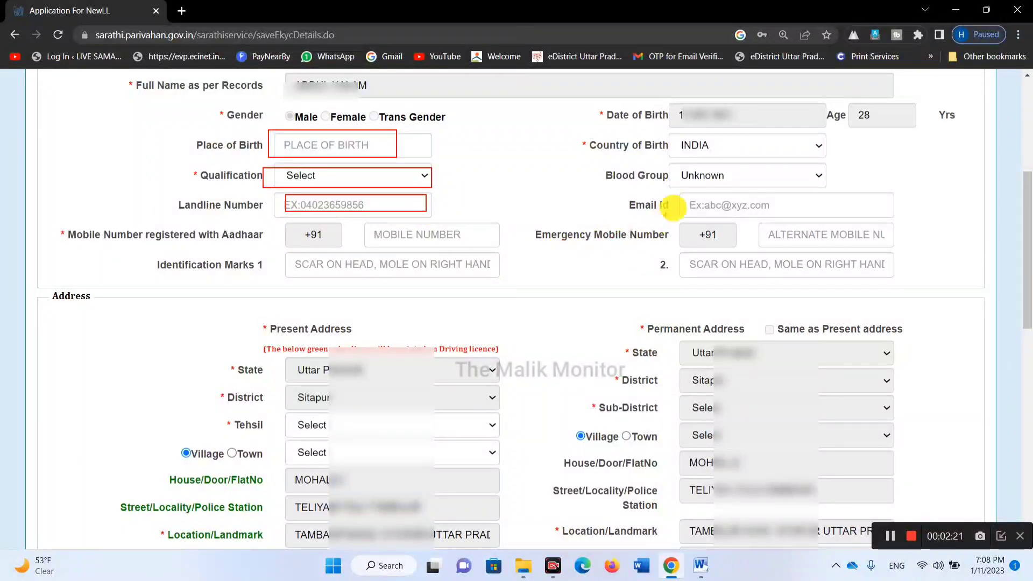
mouse_move(684, 190)
mouse_down()
mouse_move(783, 226)
mouse_move(823, 215)
mouse_up()
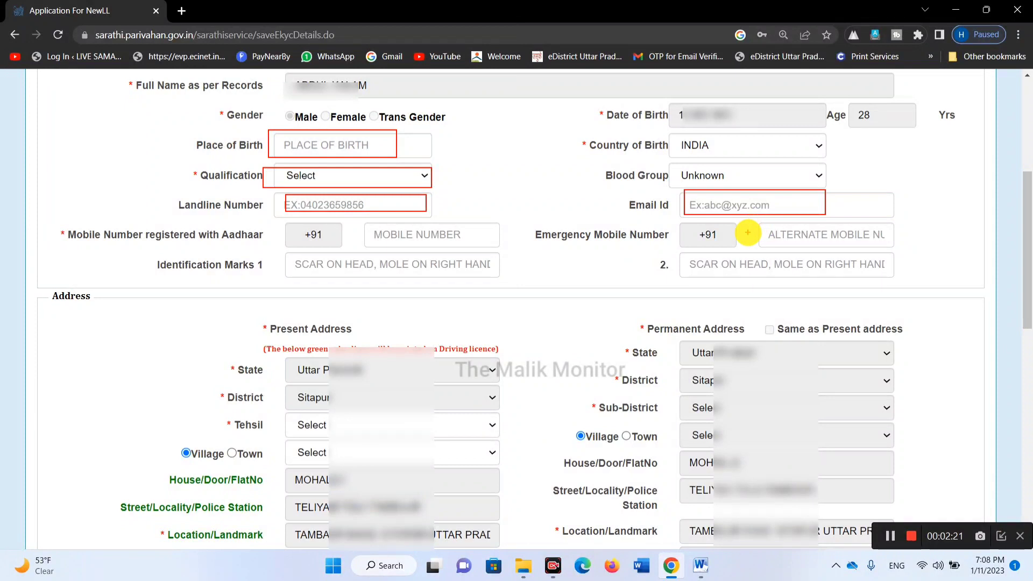
key(Escape)
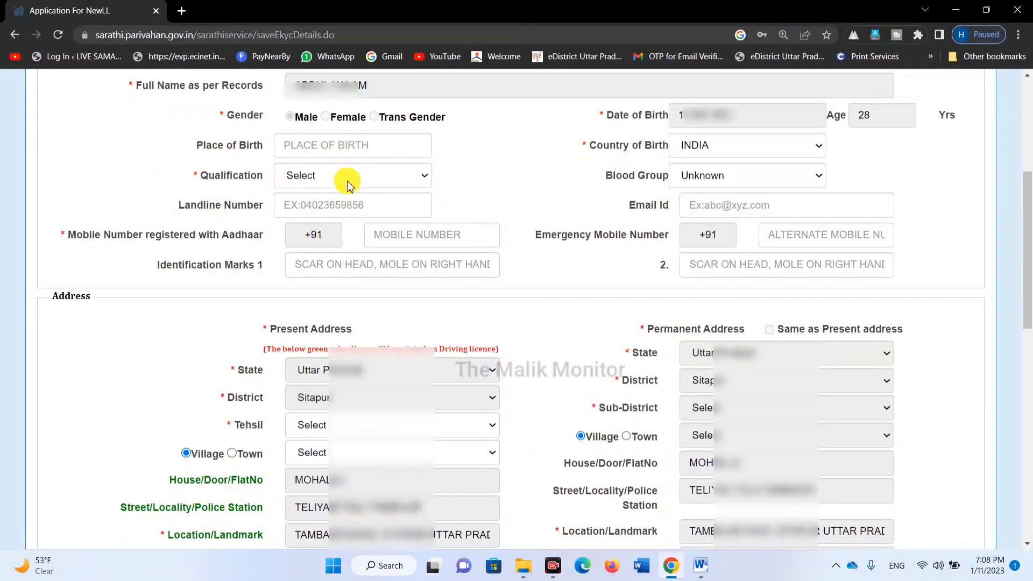
- Set the applicant's qualification to Illiterate in the personal details
click(347, 180)
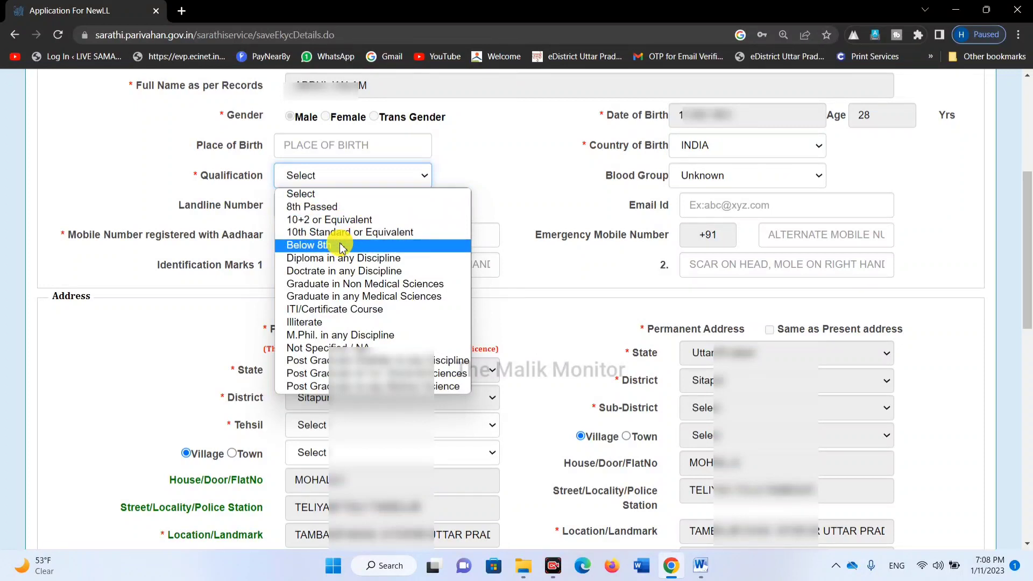
click(342, 322)
click(642, 130)
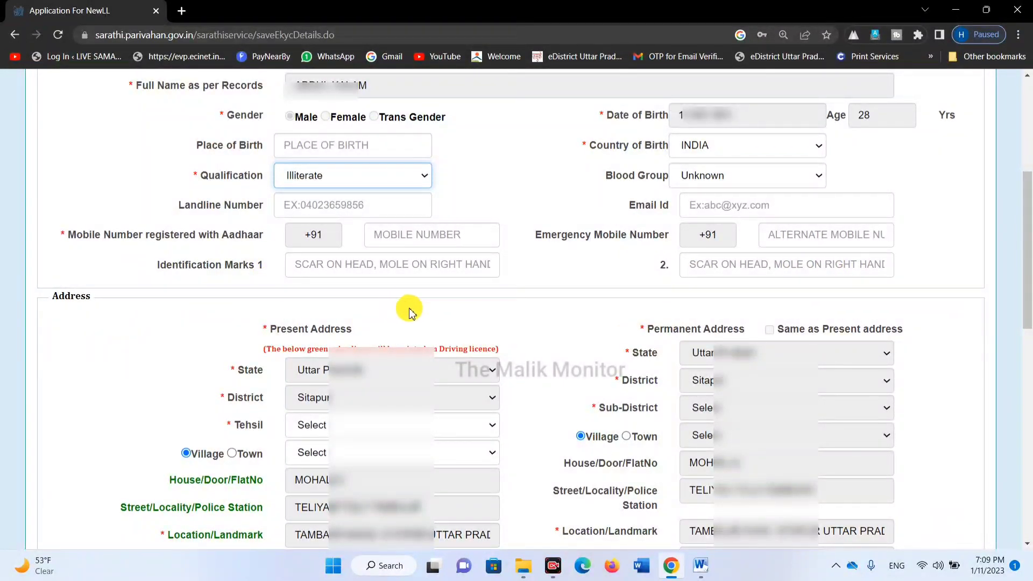
- Complete the present address by selecting the applicant's tehsil, switching from Village to Town and choosing the town
click(327, 427)
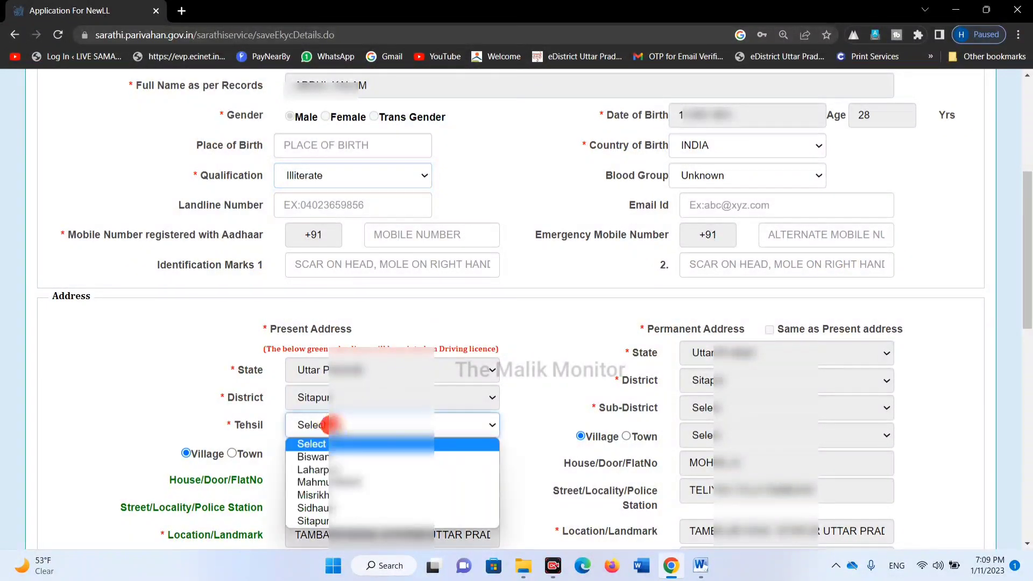
click(323, 470)
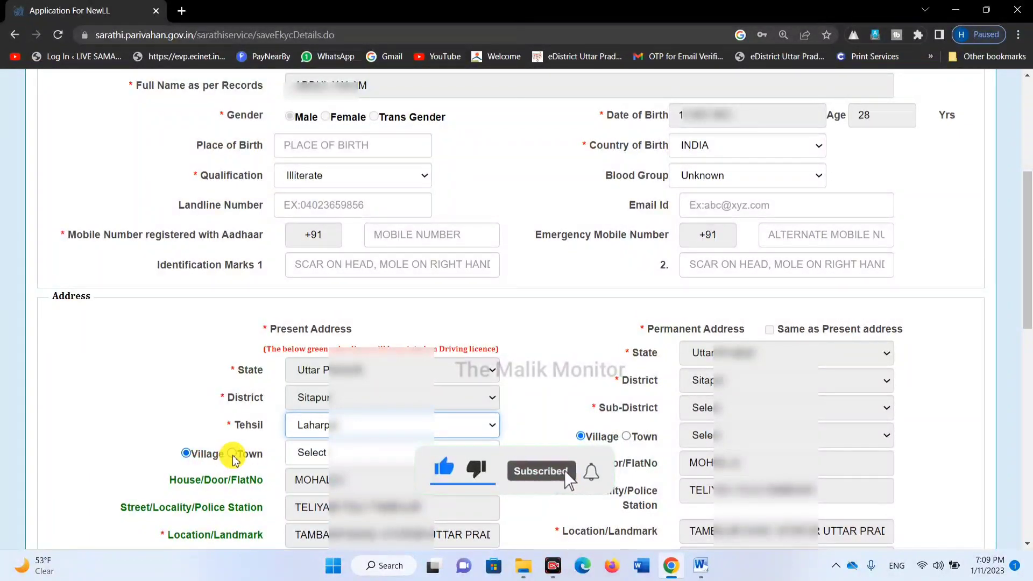
click(232, 453)
click(359, 452)
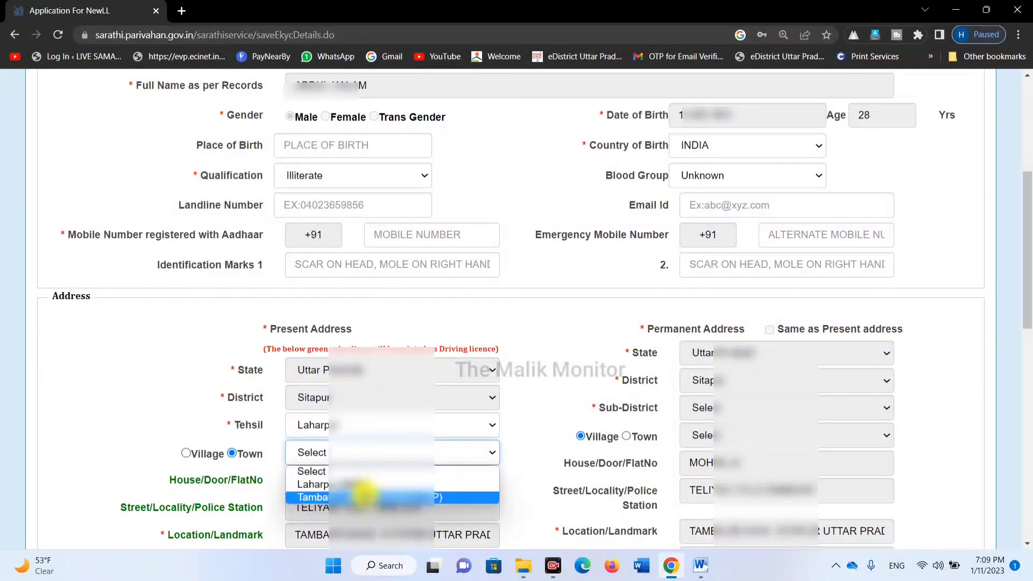
click(356, 497)
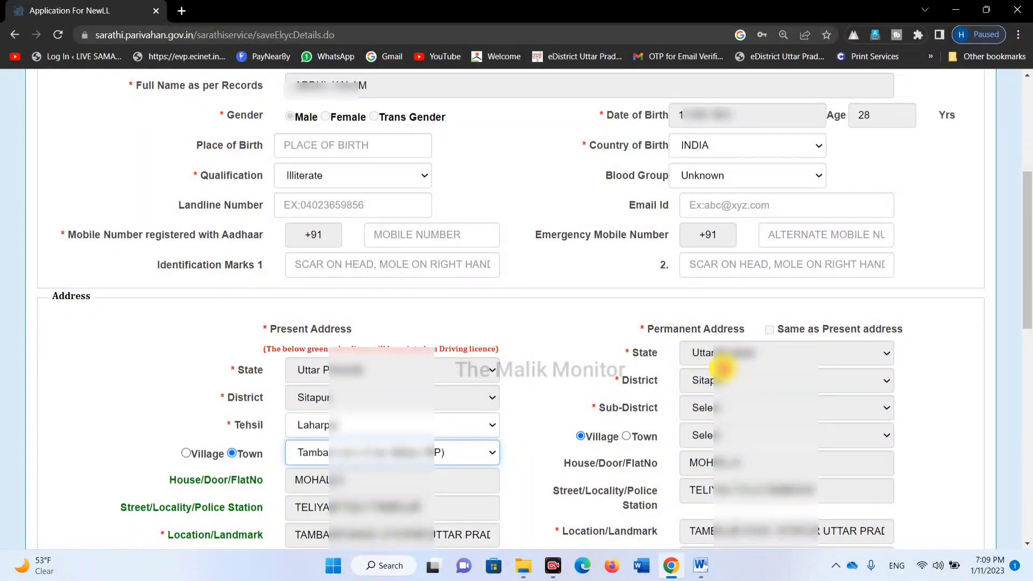
- Enter 24 years and 11 months as the duration of stay at the present address
scroll(986, 403, down, 8)
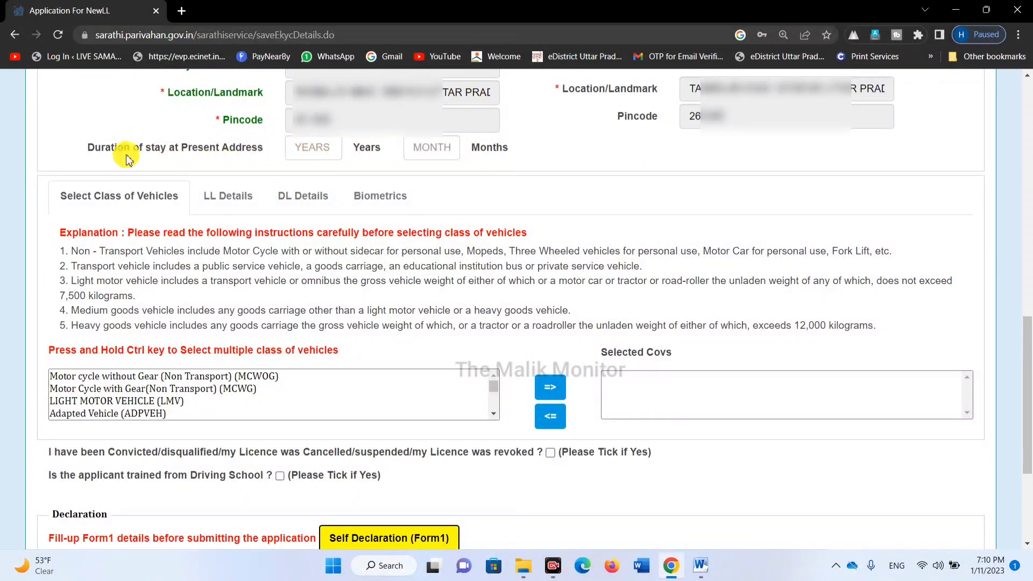
click(324, 141)
click(433, 147)
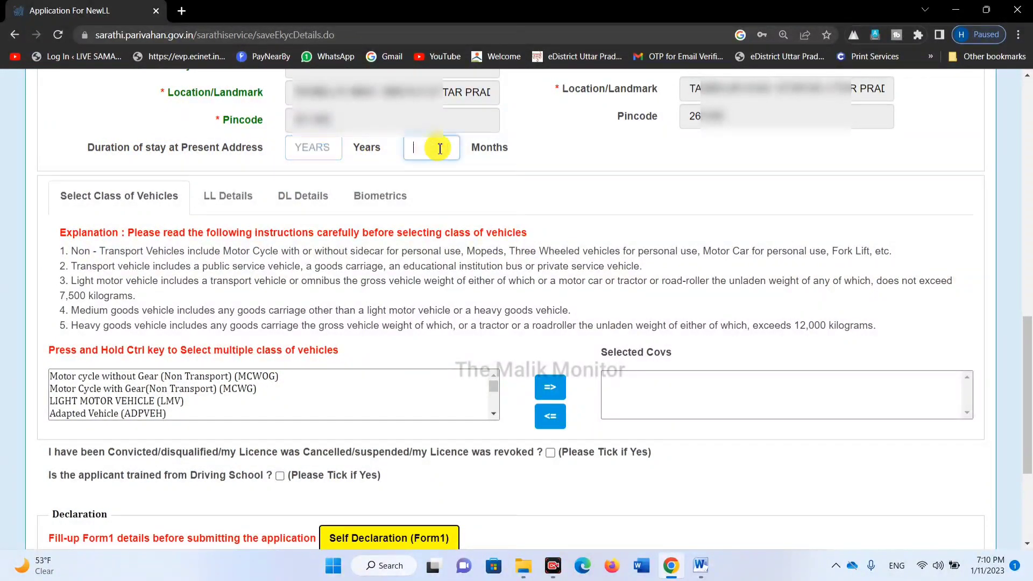
click(317, 146)
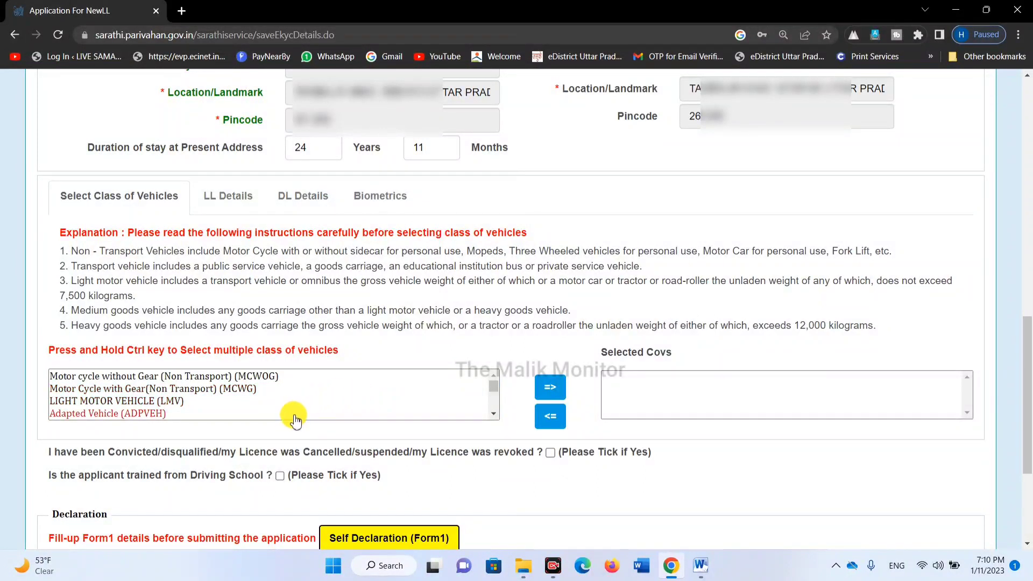
- Add LIGHT MOTOR VEHICLE (LMV) and Motor Cycle with Gear (Non Transport) (MCWG) to the selected vehicle classes
click(168, 402)
click(550, 387)
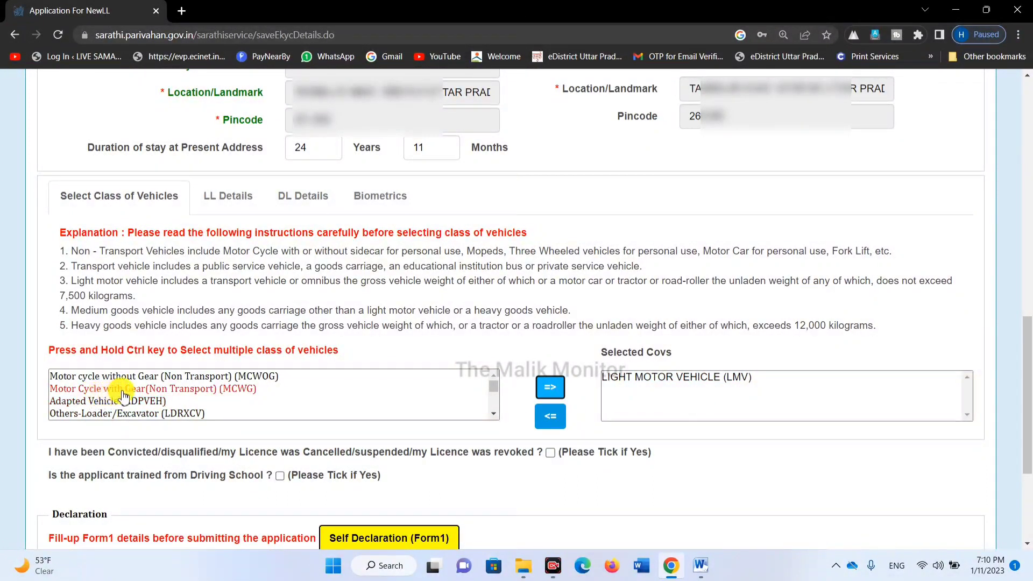
click(102, 389)
click(544, 396)
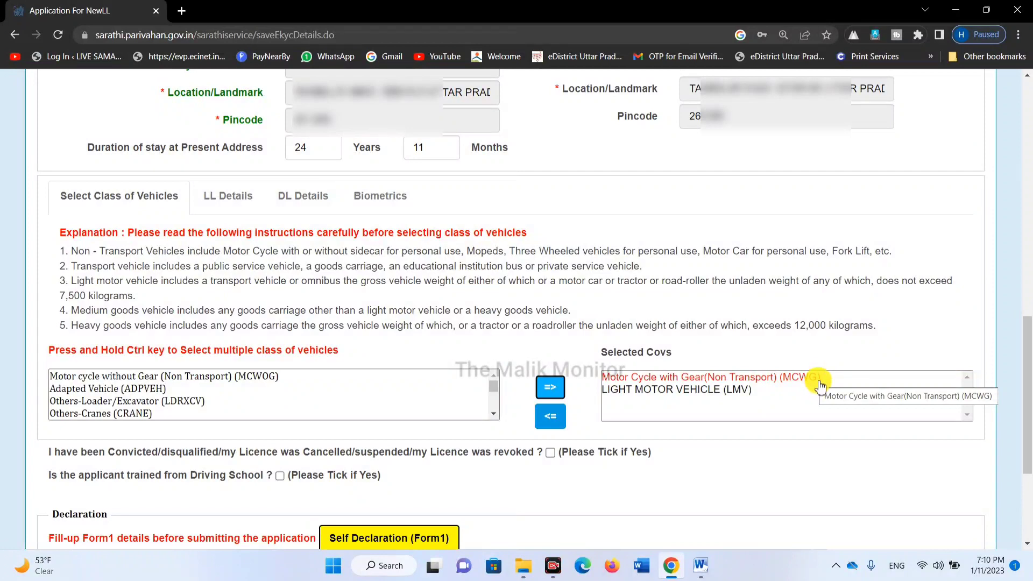
- Open Self Declaration (Form1) and answer YES to question (b) and NO to questions (a), (c), (d), (e) and (f)
scroll(819, 386, down, 3)
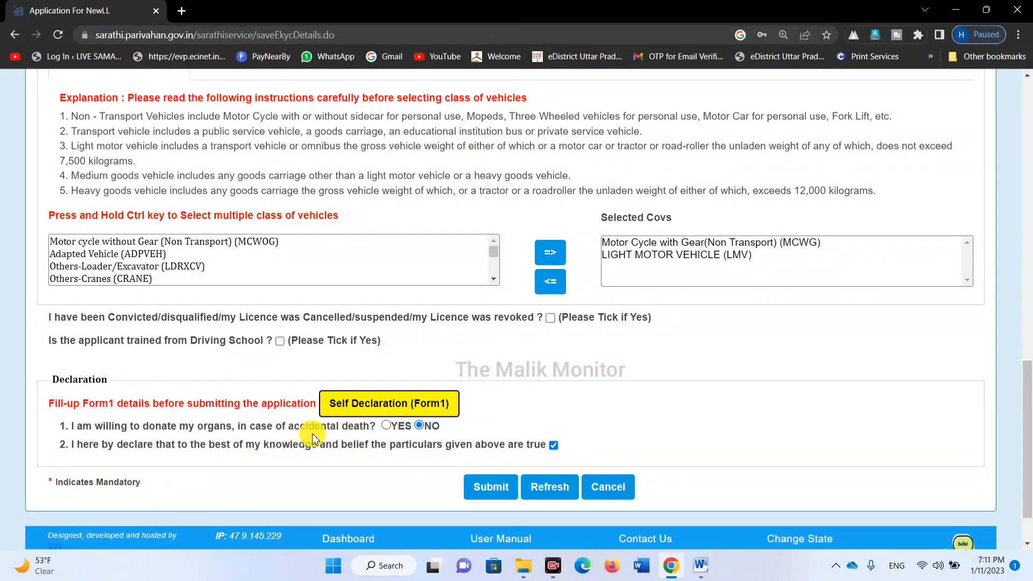
click(420, 411)
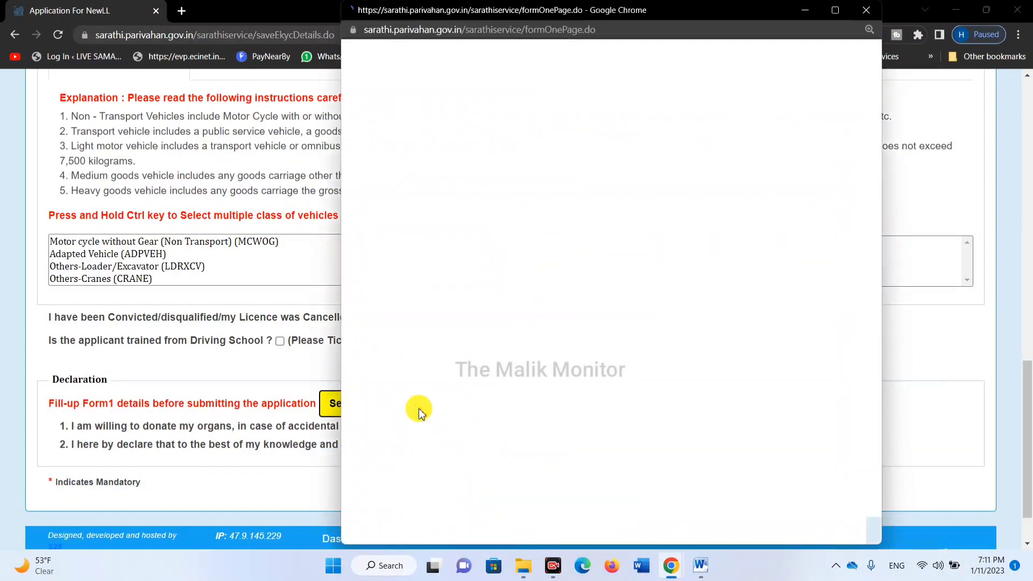
click(835, 9)
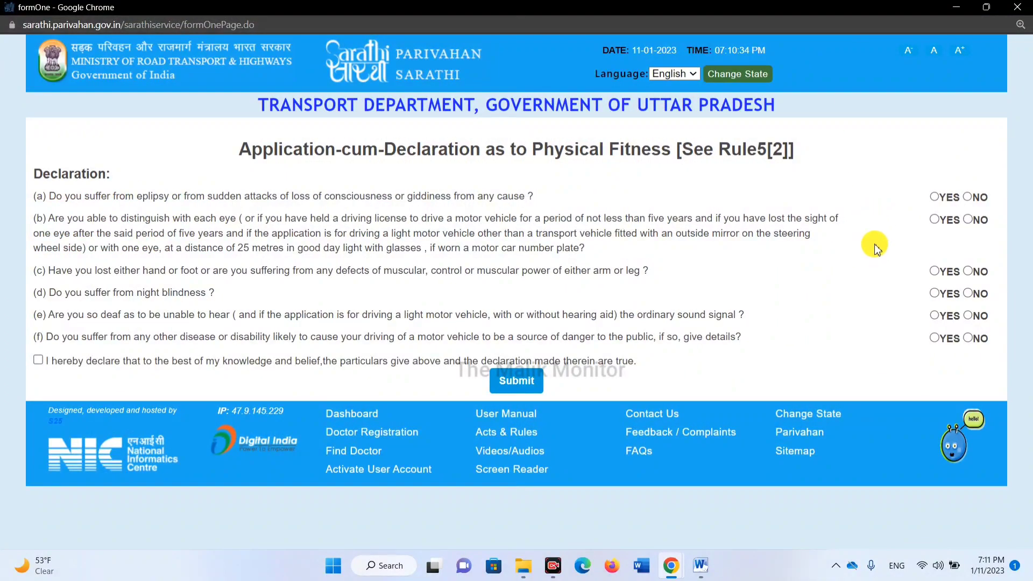
click(970, 199)
click(936, 220)
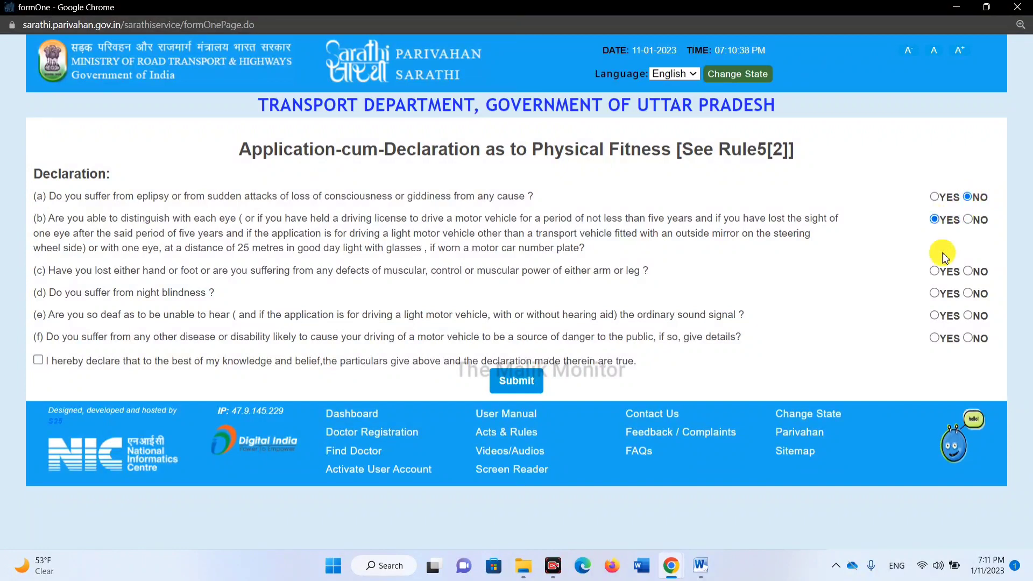
click(968, 271)
click(968, 293)
click(970, 317)
click(969, 339)
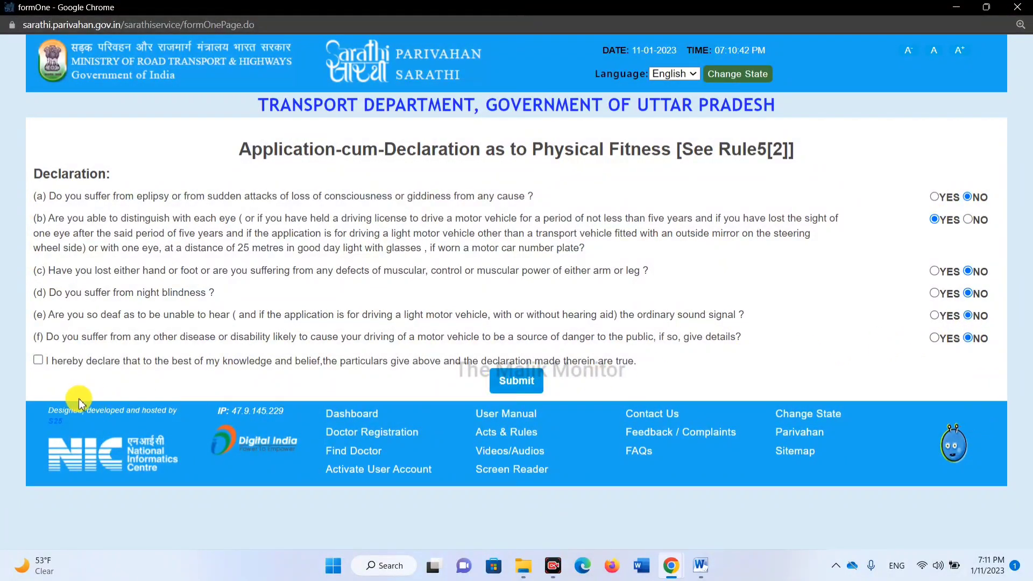
- Accept the truthfulness declaration, submit the physical fitness self-declaration with confirmation, and return to the application form
click(37, 359)
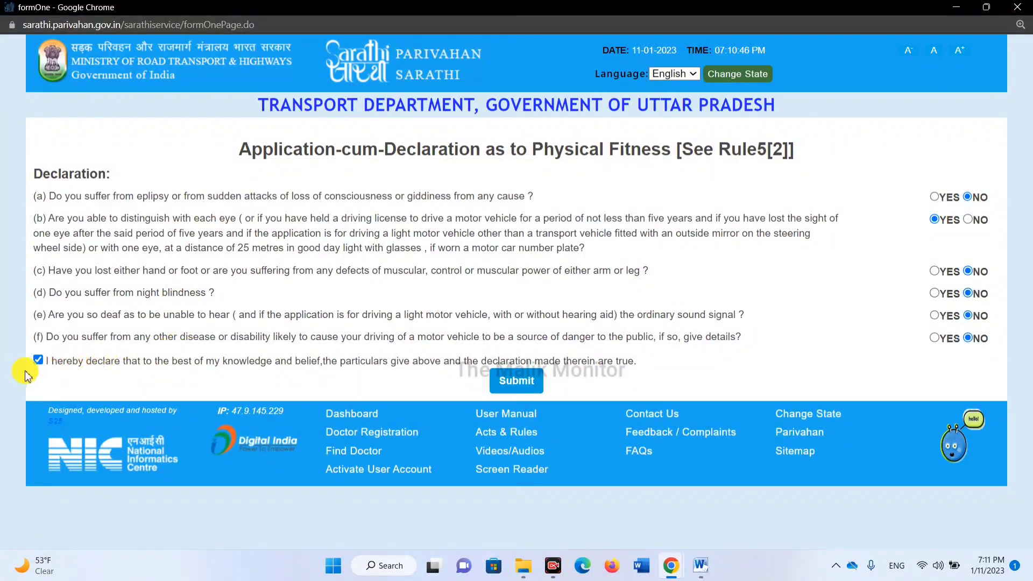
click(499, 386)
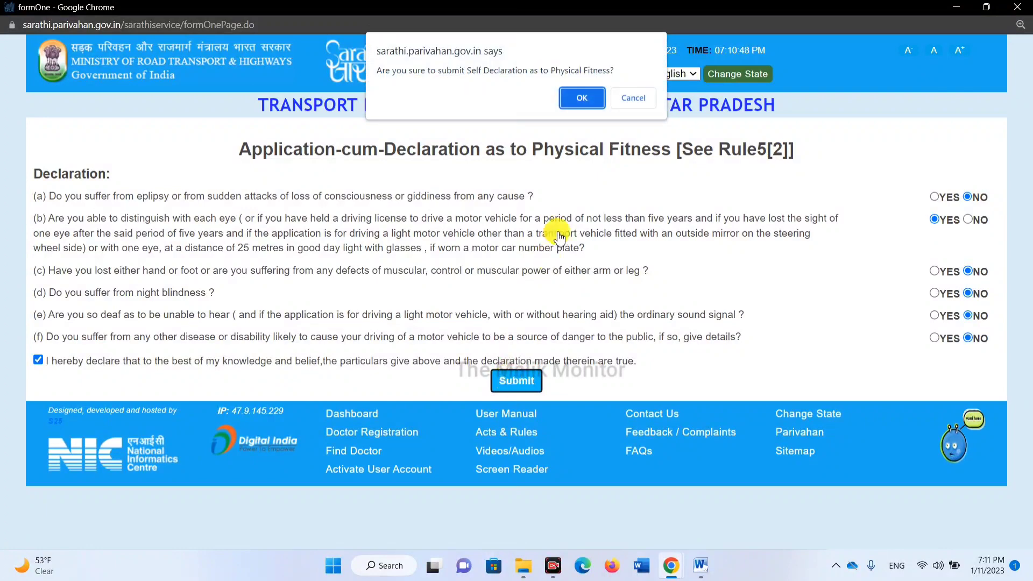
click(581, 97)
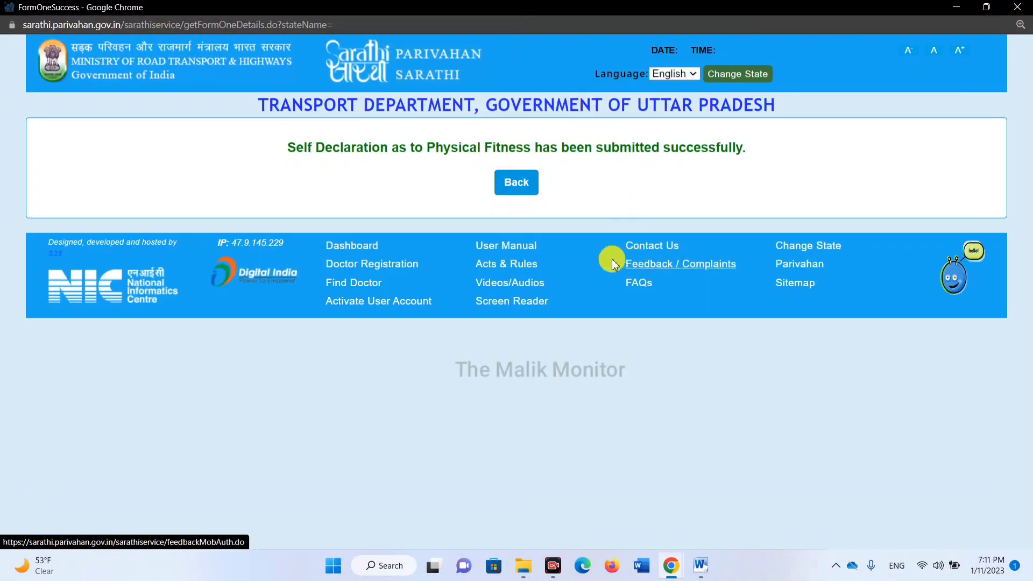
click(518, 183)
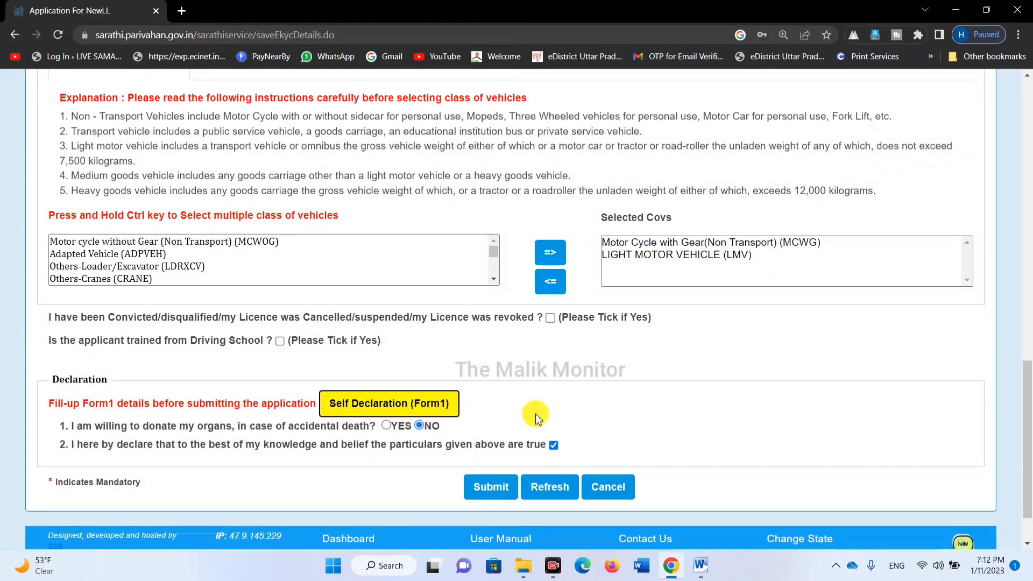
- Submit the learner's licence application, accepting the mobile number, existing-licence and final submission confirmations
scroll(534, 418, down, 1)
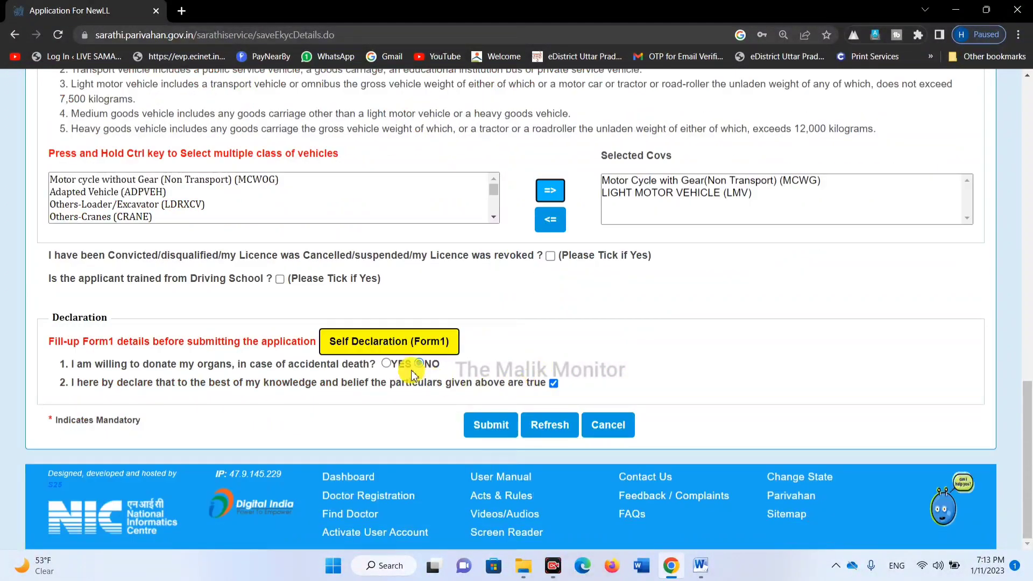
click(495, 429)
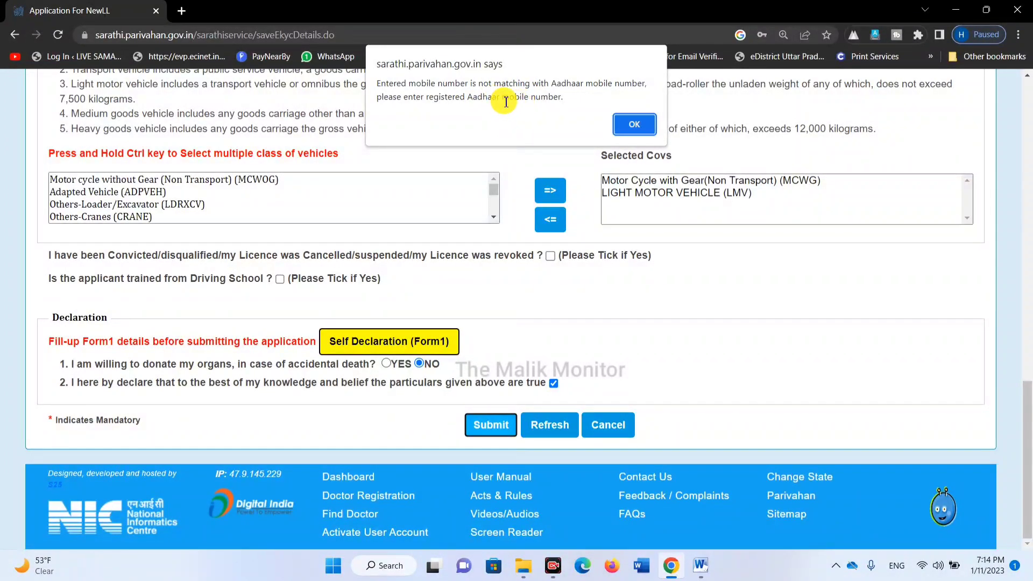
key(Return)
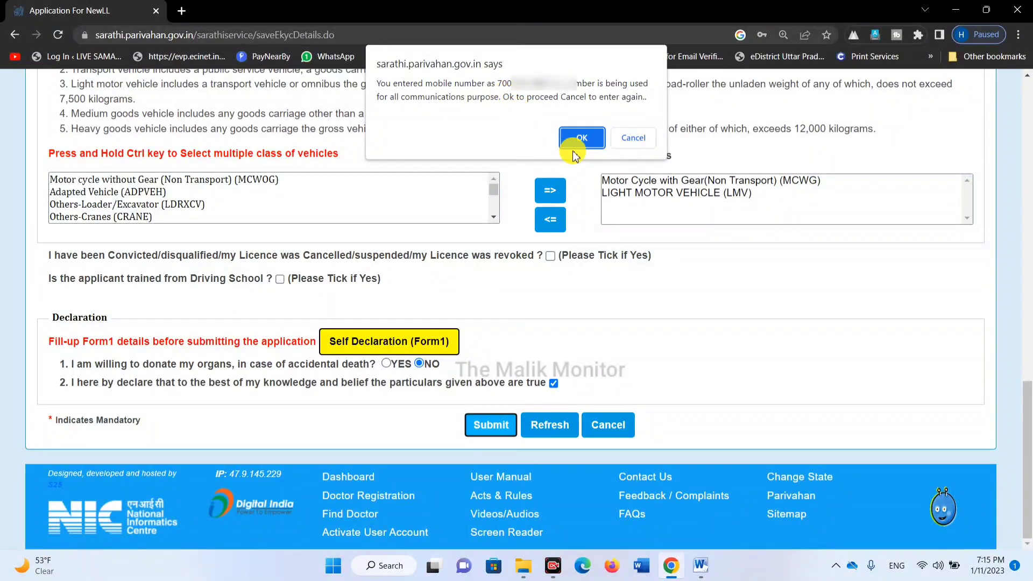
click(581, 137)
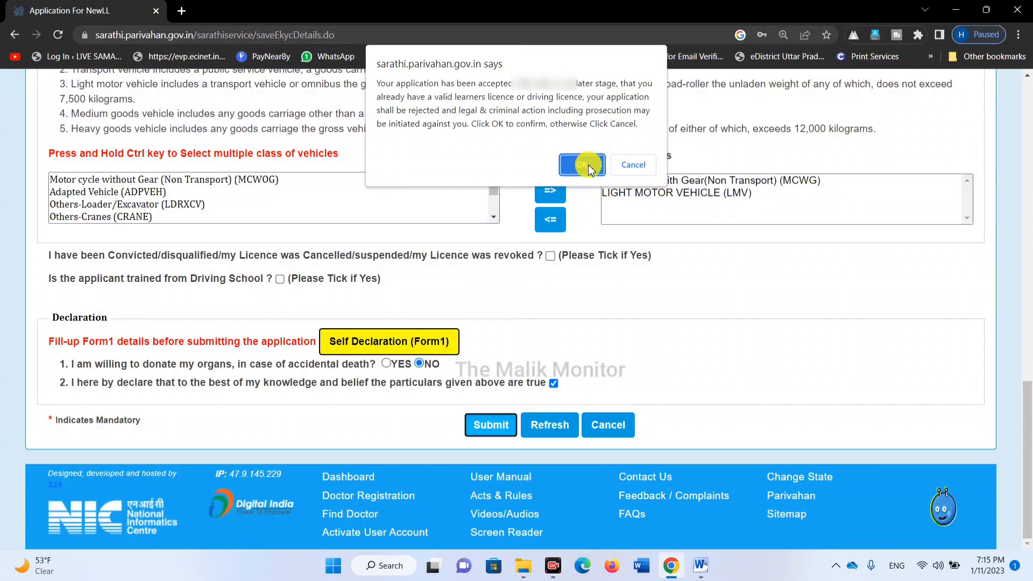
click(588, 168)
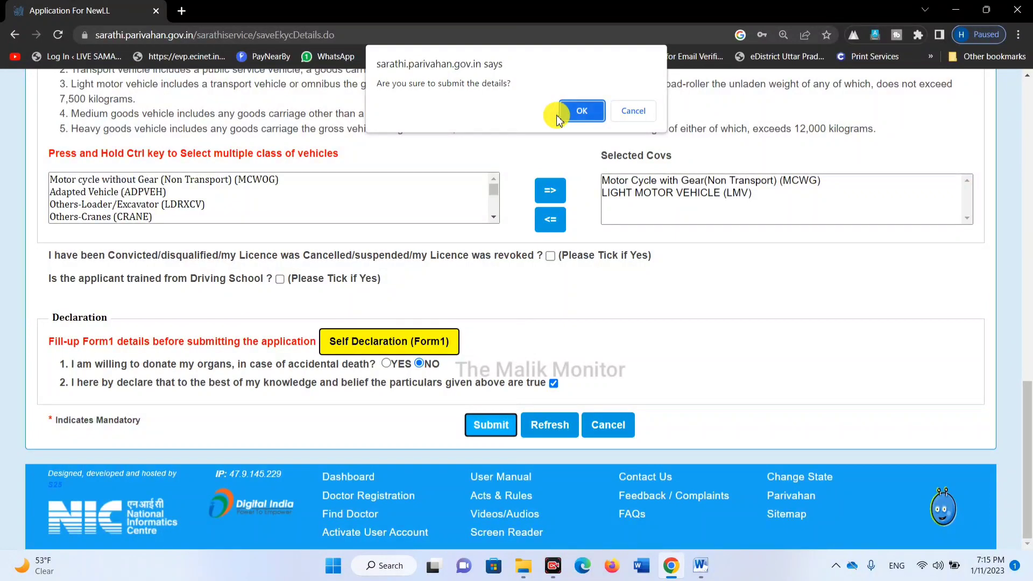
click(592, 111)
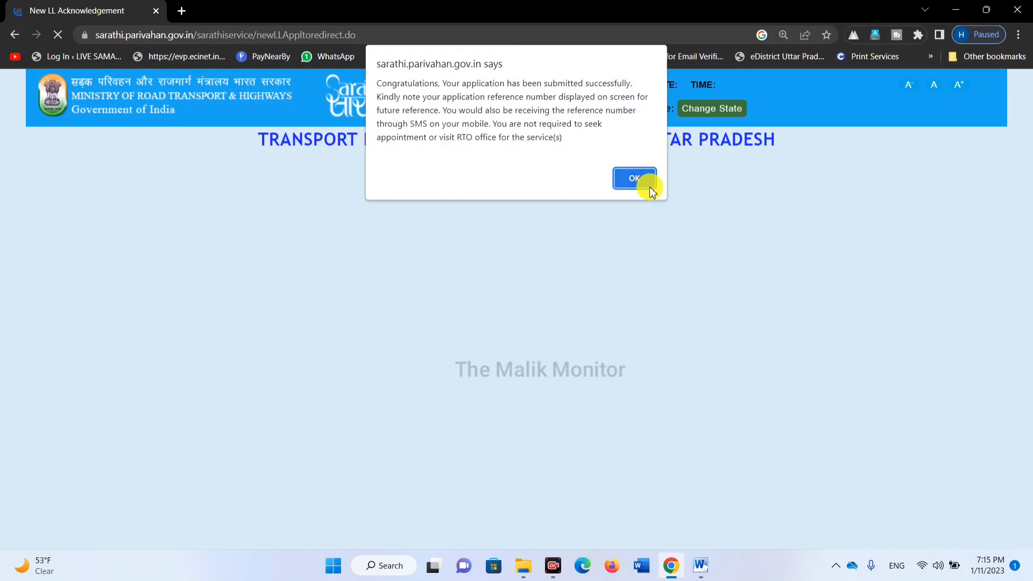
click(631, 177)
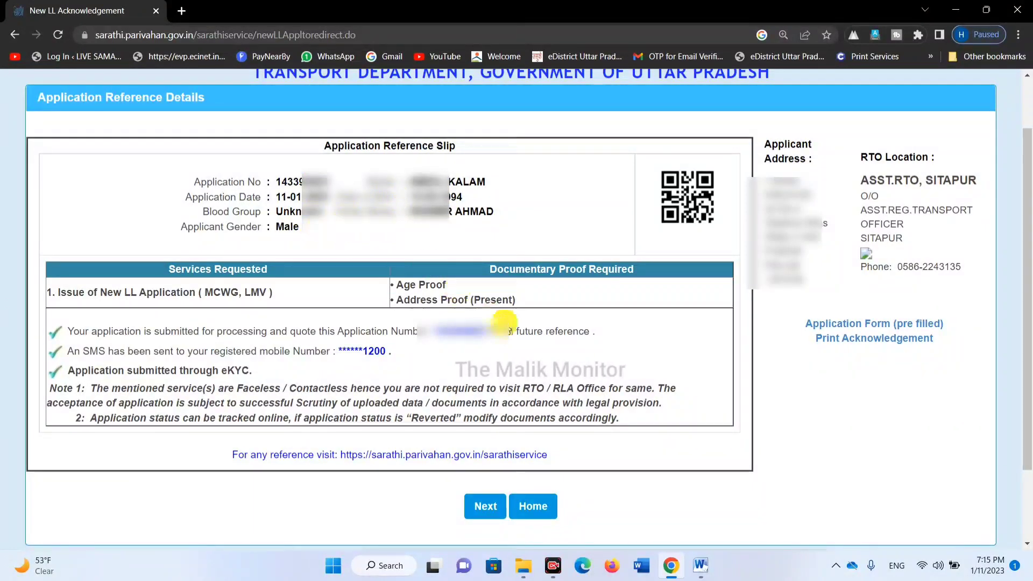
- Open the printable acknowledgement, continue to Application Status and complete the captcha to open the application's stages
click(873, 338)
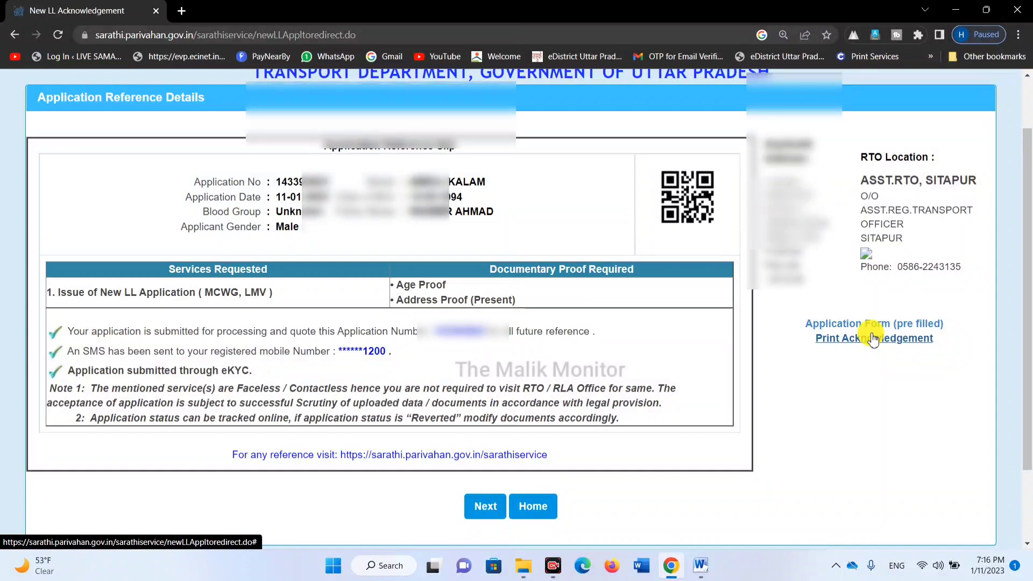
scroll(806, 355, down, 2)
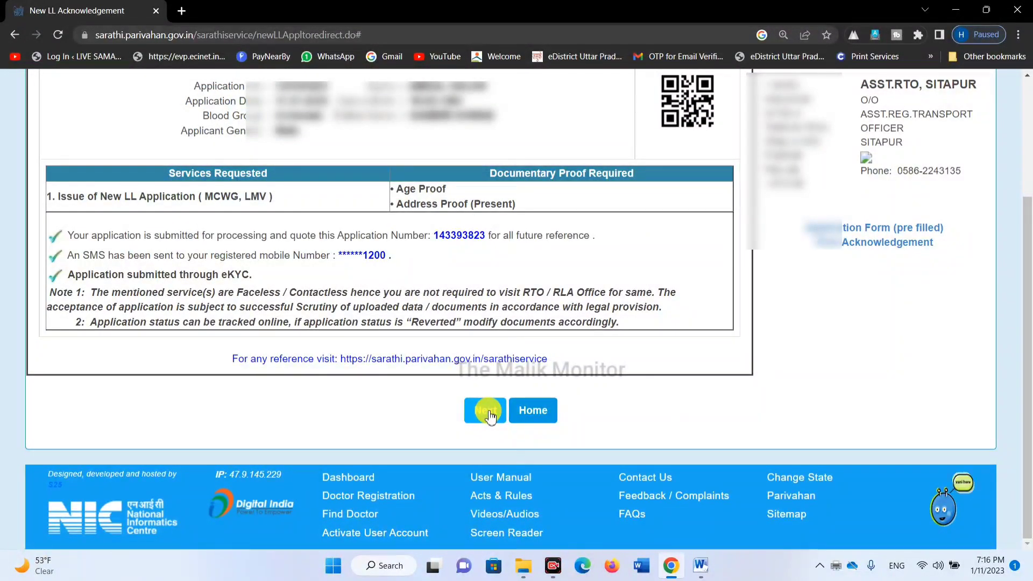
click(486, 412)
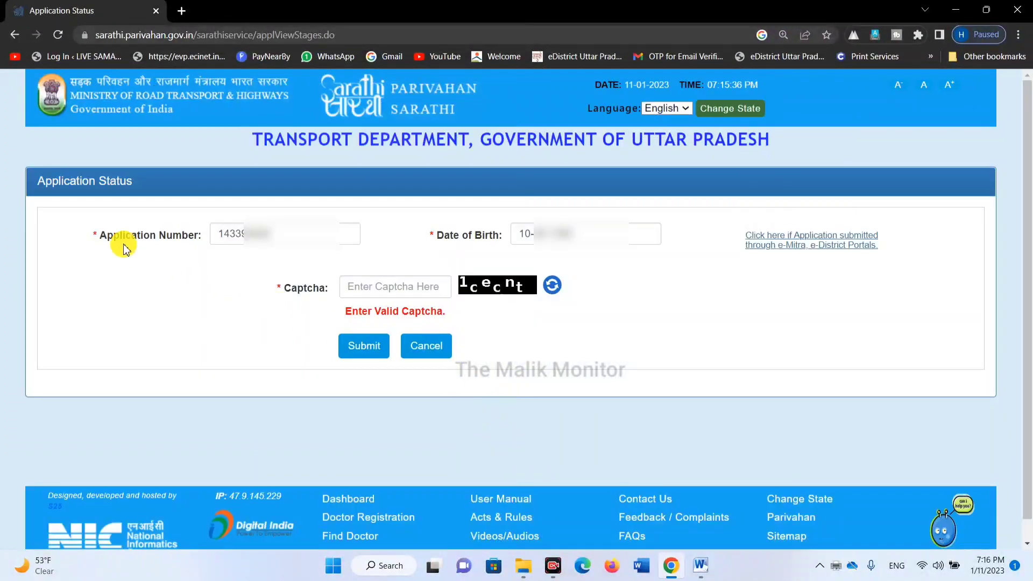
click(360, 286)
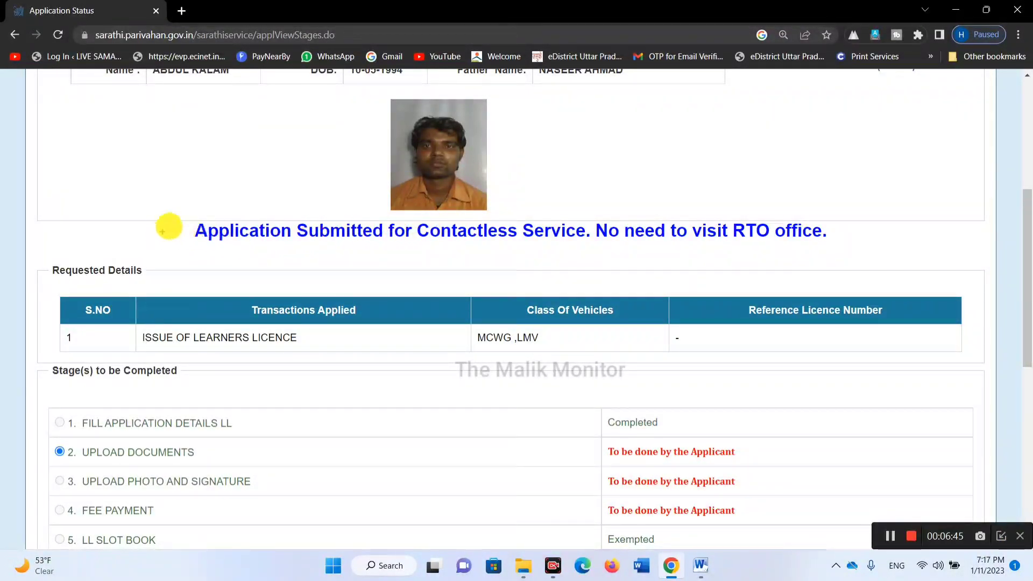
- Proceed with the UPLOAD DOCUMENTS stage, submit the prefilled application details and accept the declaration about true and correct details
mouse_move(183, 210)
mouse_down()
mouse_move(320, 271)
mouse_move(678, 249)
mouse_move(859, 253)
mouse_up()
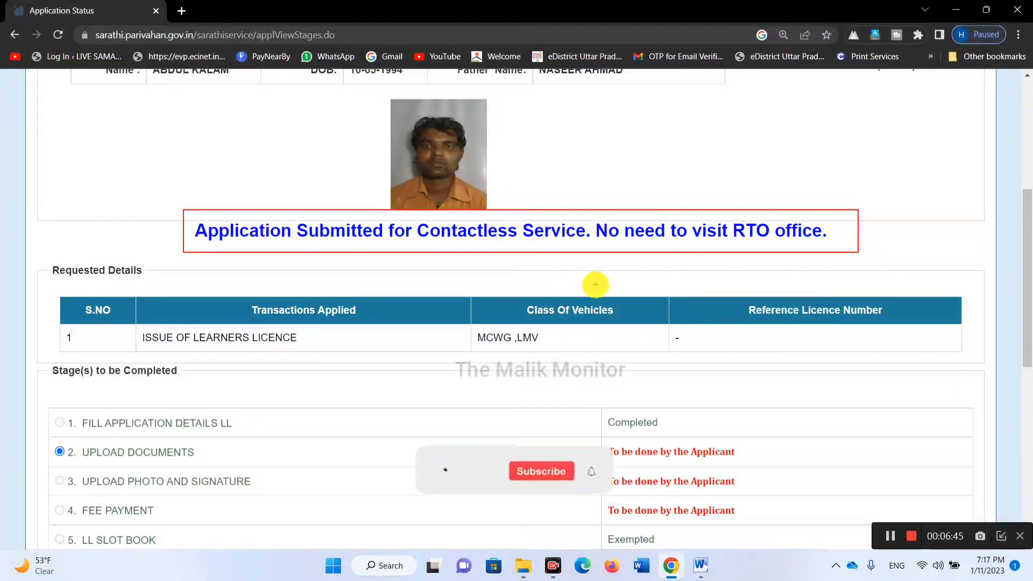
drag(1028, 292, 1016, 353)
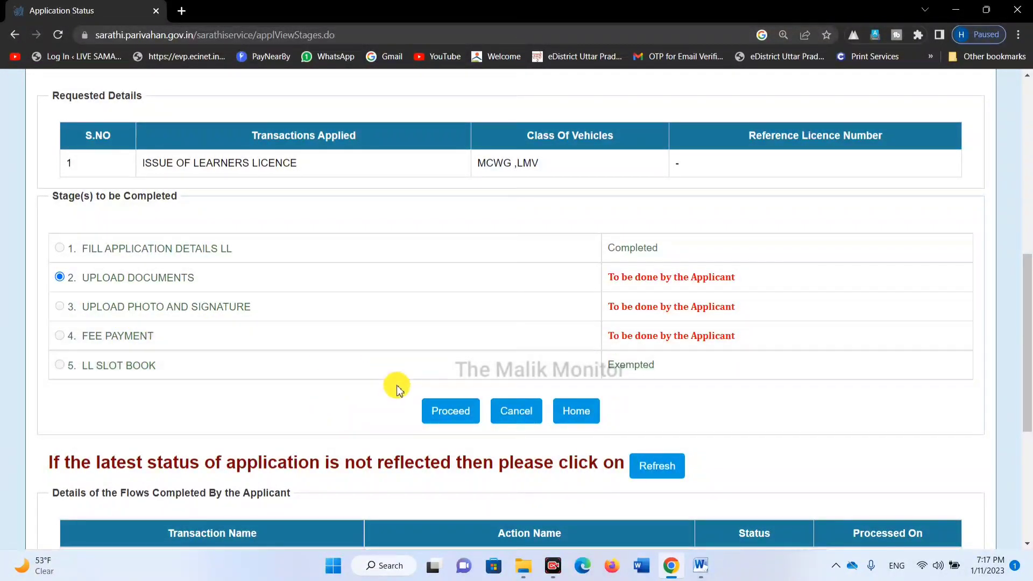
click(465, 412)
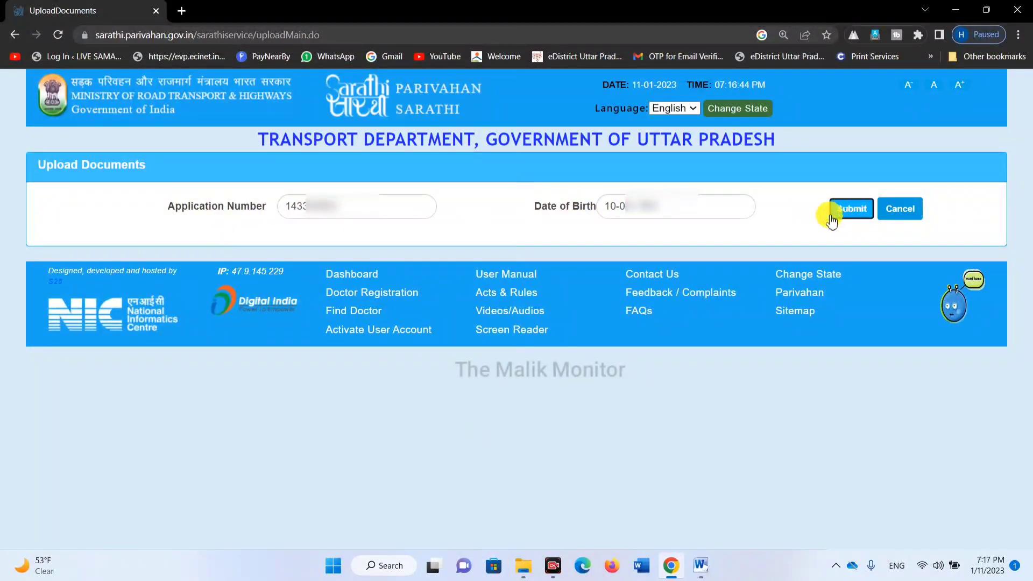
click(850, 208)
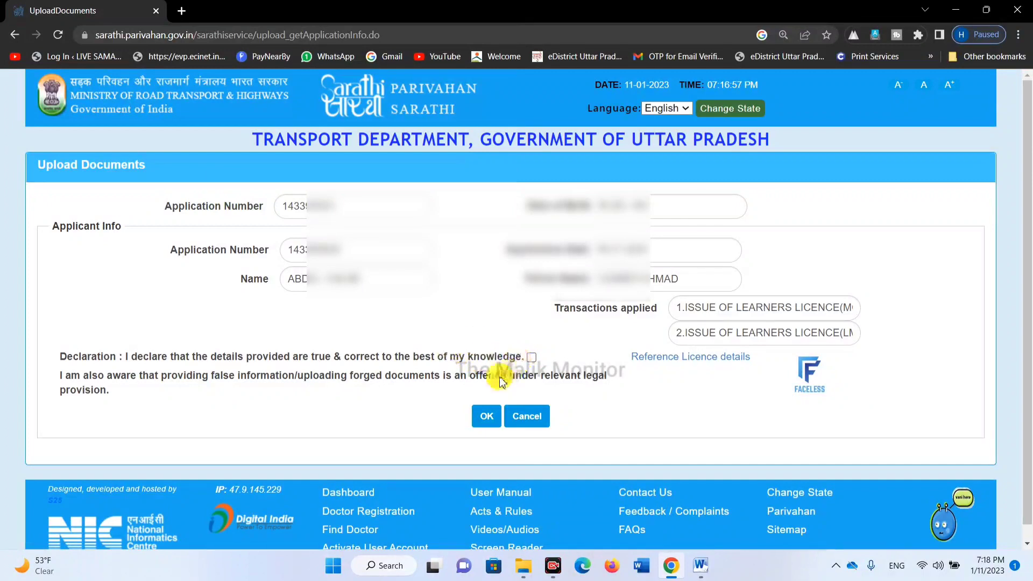
click(532, 358)
click(488, 417)
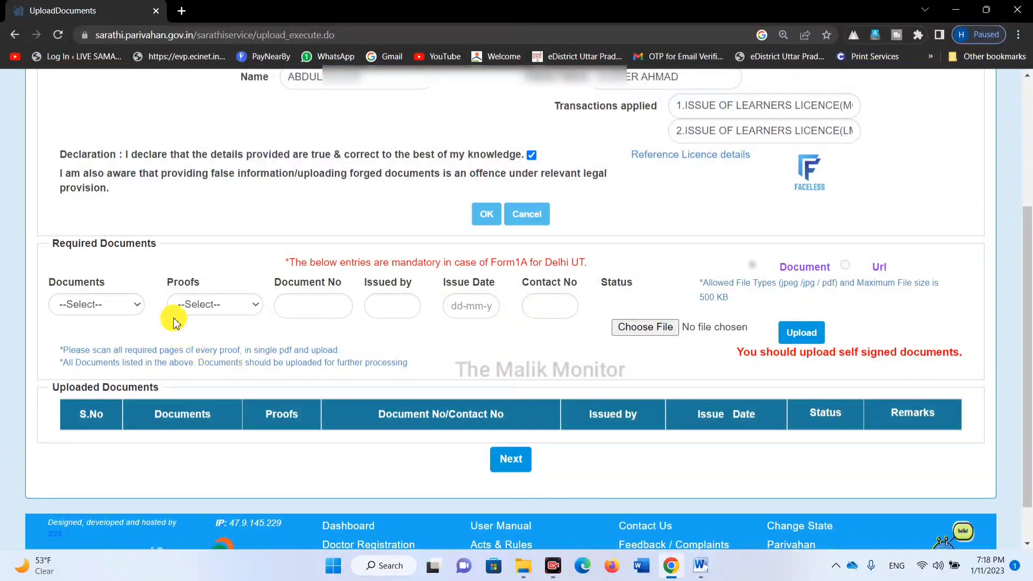
- Choose Aadhar Card With DOB as the Age Proof and agree to use the same proof for Address Proof (Present)
click(132, 304)
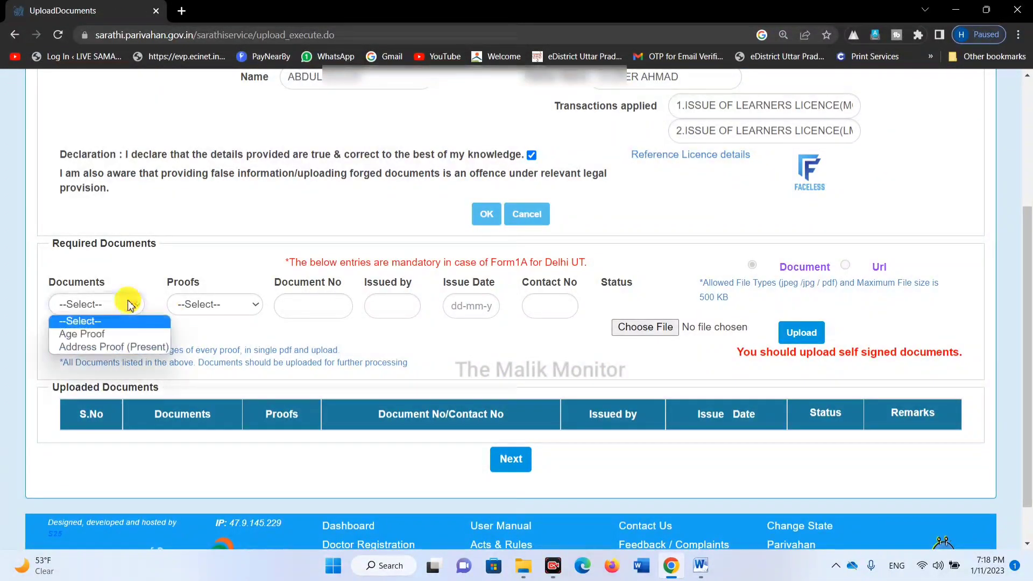
click(110, 337)
click(225, 307)
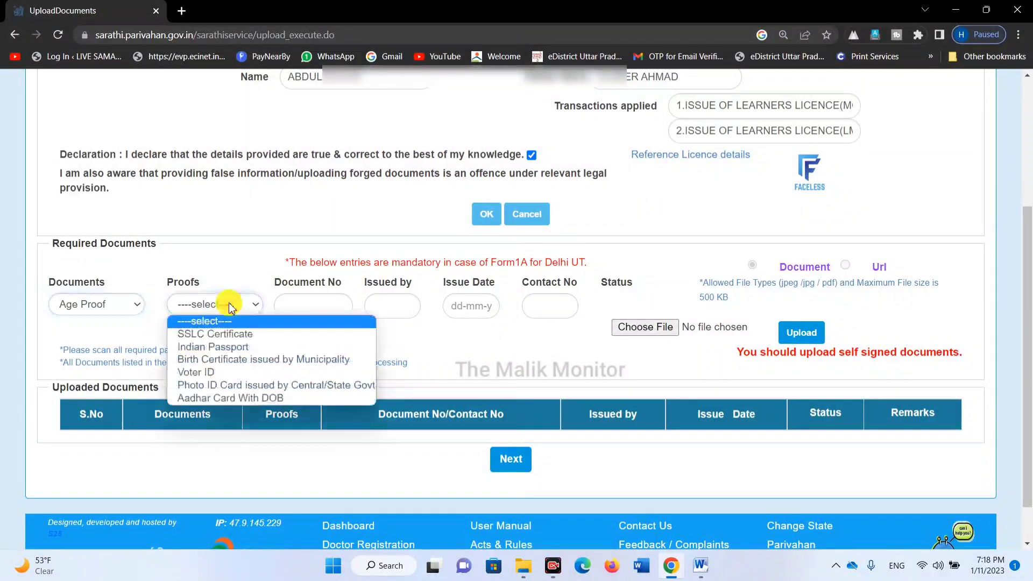
click(227, 401)
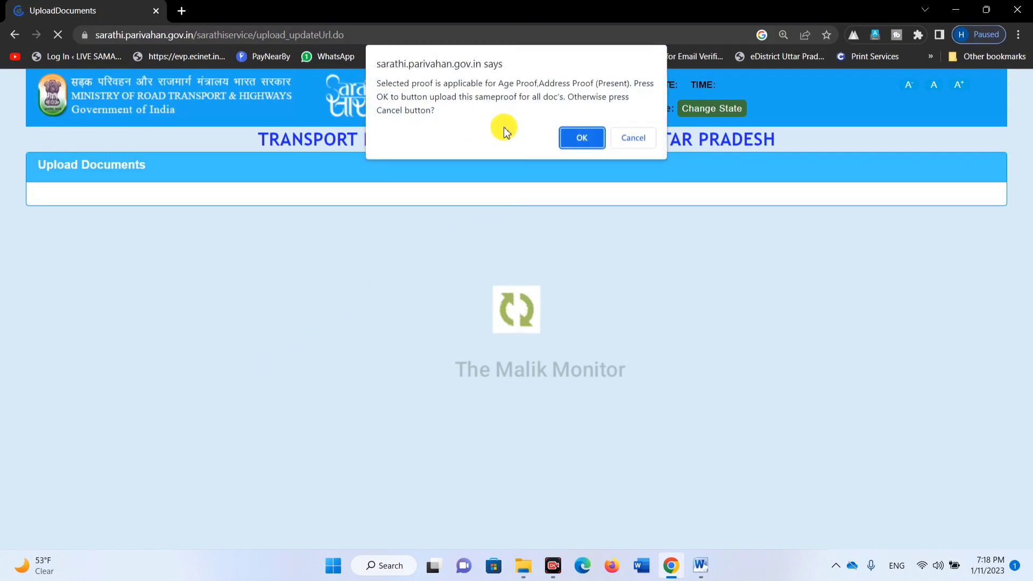
click(577, 139)
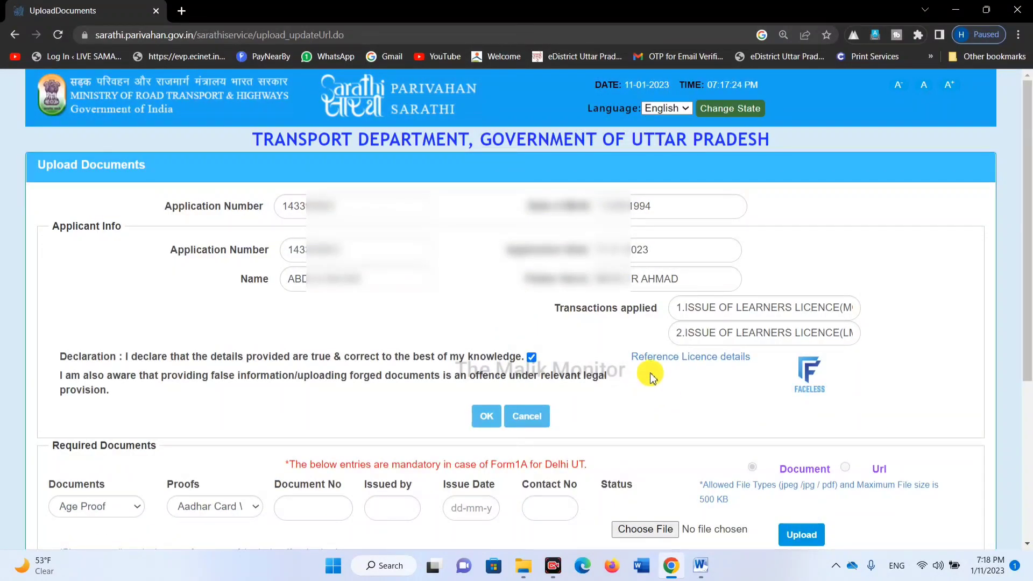
- Enter UIDAI as the issuing authority of the required document
scroll(645, 383, down, 5)
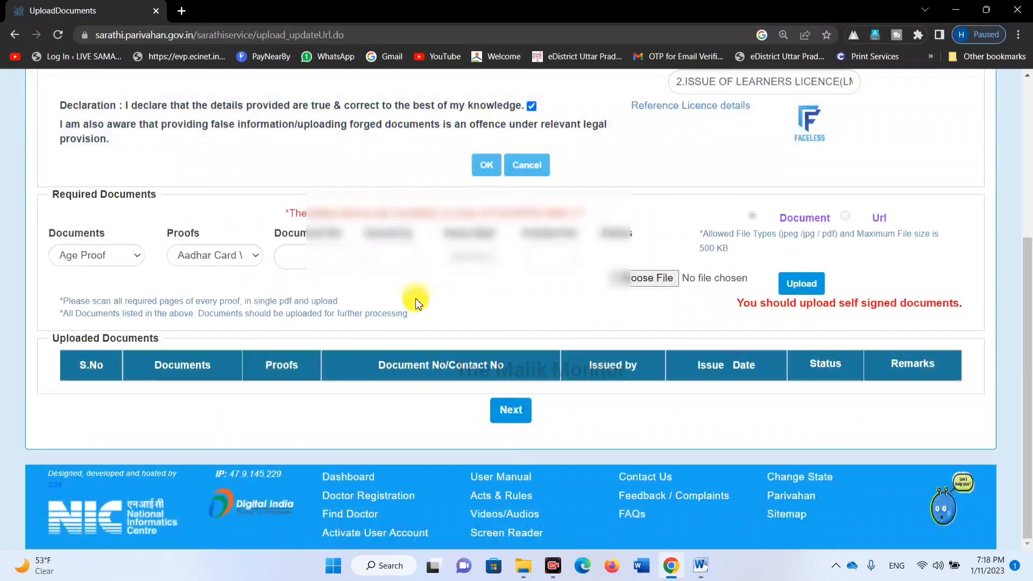
click(396, 257)
text(uidai)
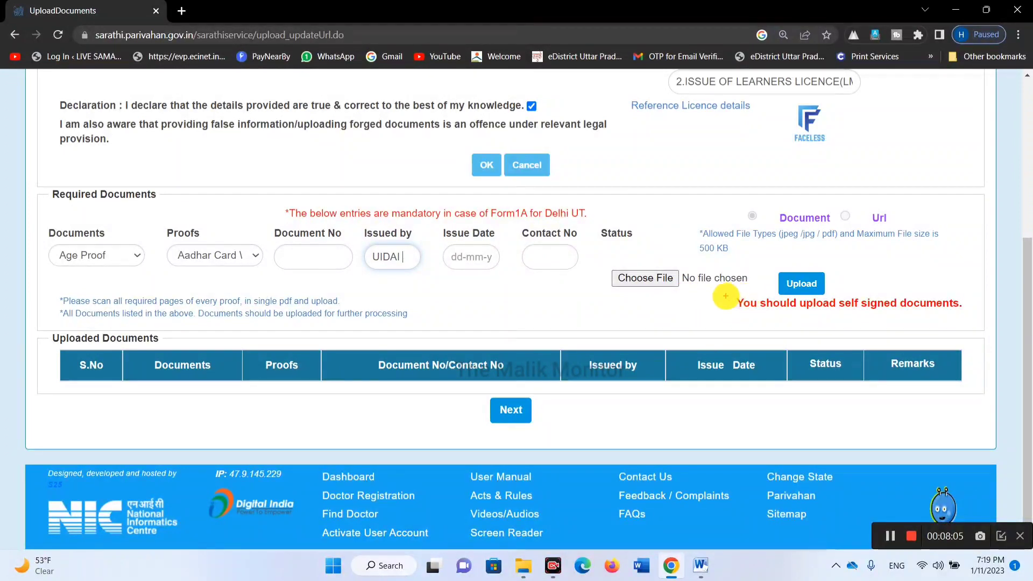
mouse_move(726, 292)
mouse_down()
mouse_move(783, 327)
mouse_move(968, 317)
mouse_up()
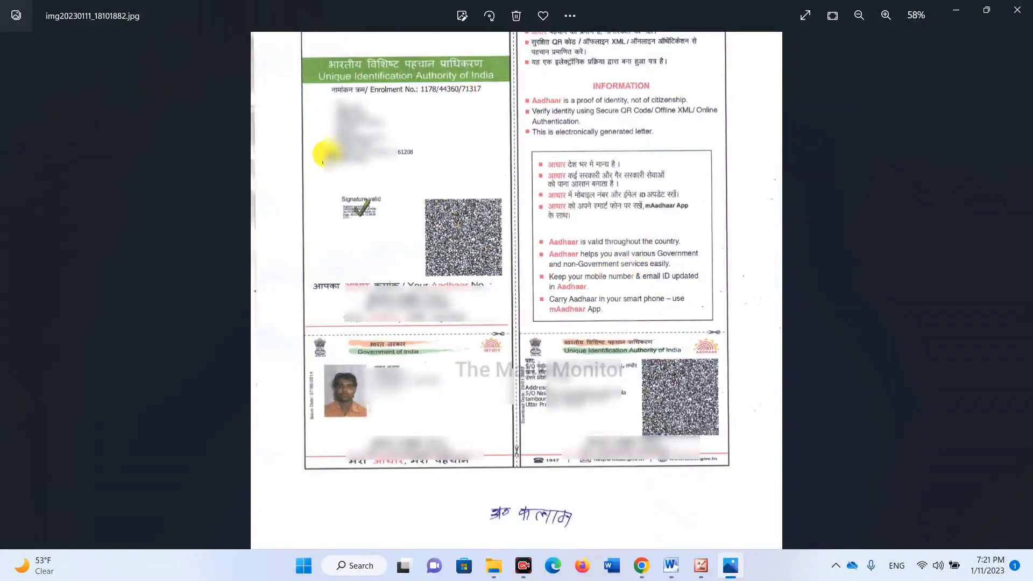
- Examine the signature validity mark and the handwritten signature on the scanned Aadhaar card, and close the image
drag(329, 174, 406, 236)
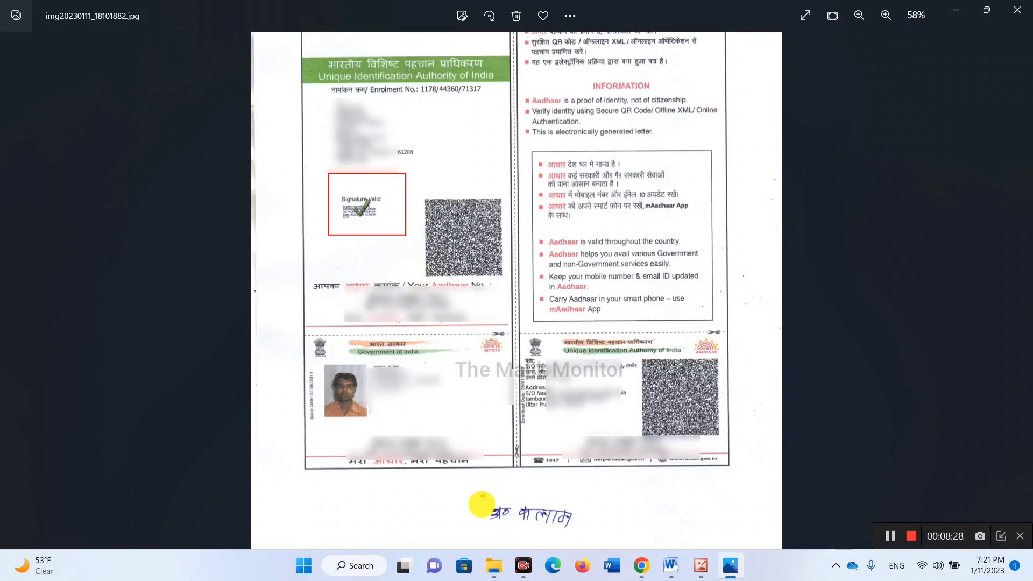
drag(292, 157, 433, 272)
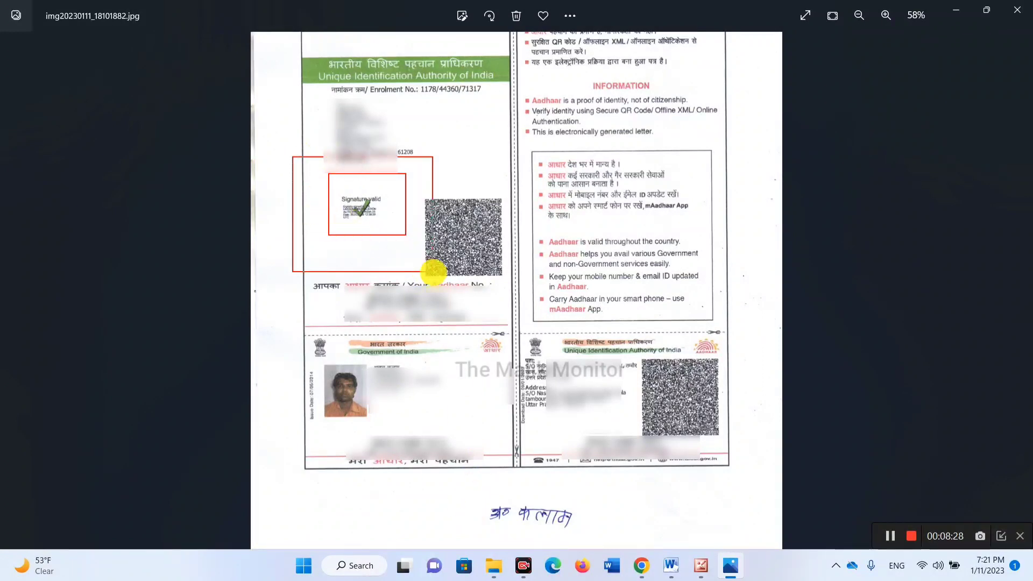
mouse_move(456, 493)
mouse_down()
mouse_move(528, 543)
mouse_move(623, 536)
mouse_up()
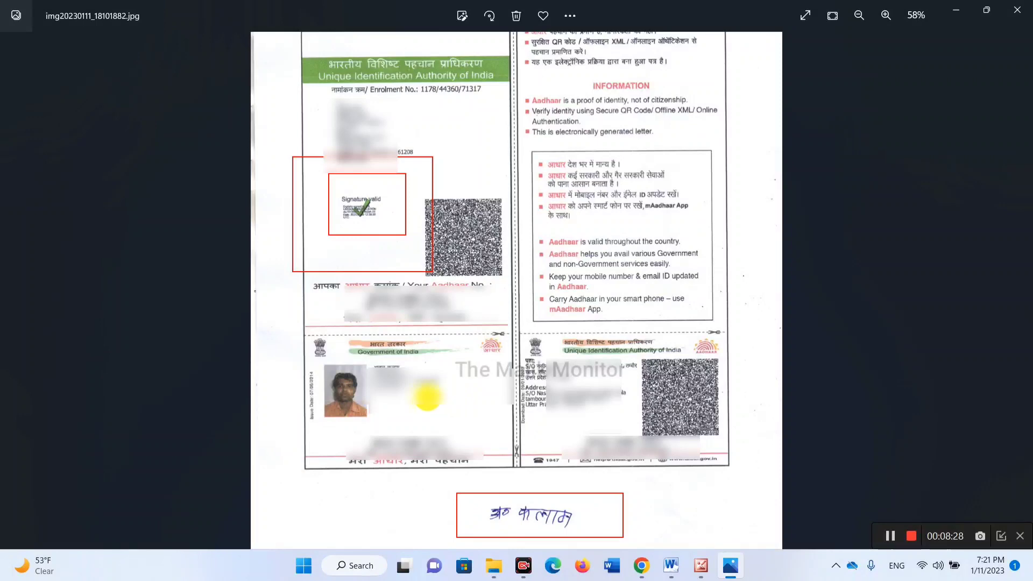
key(Escape)
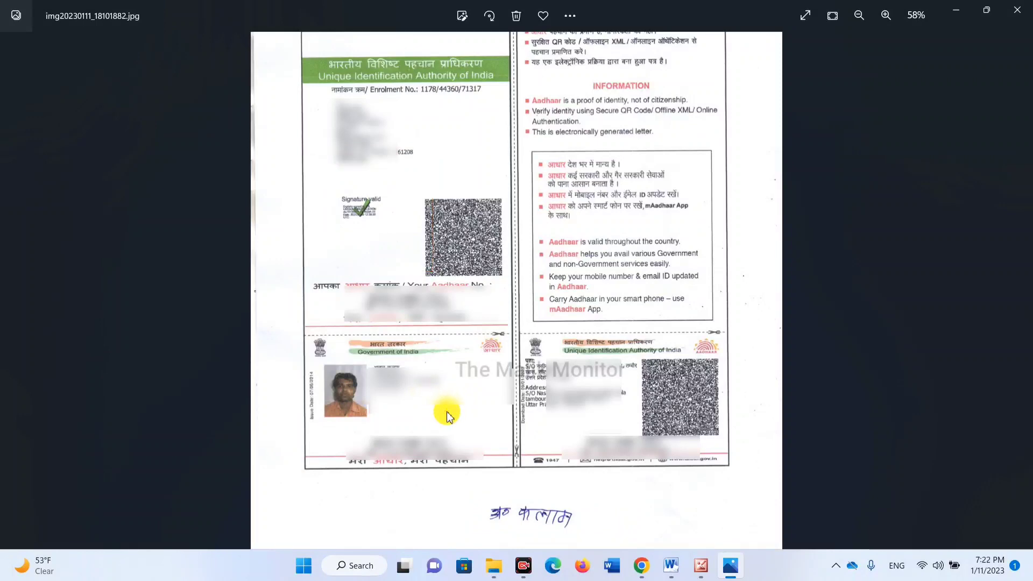
key(alt+F4)
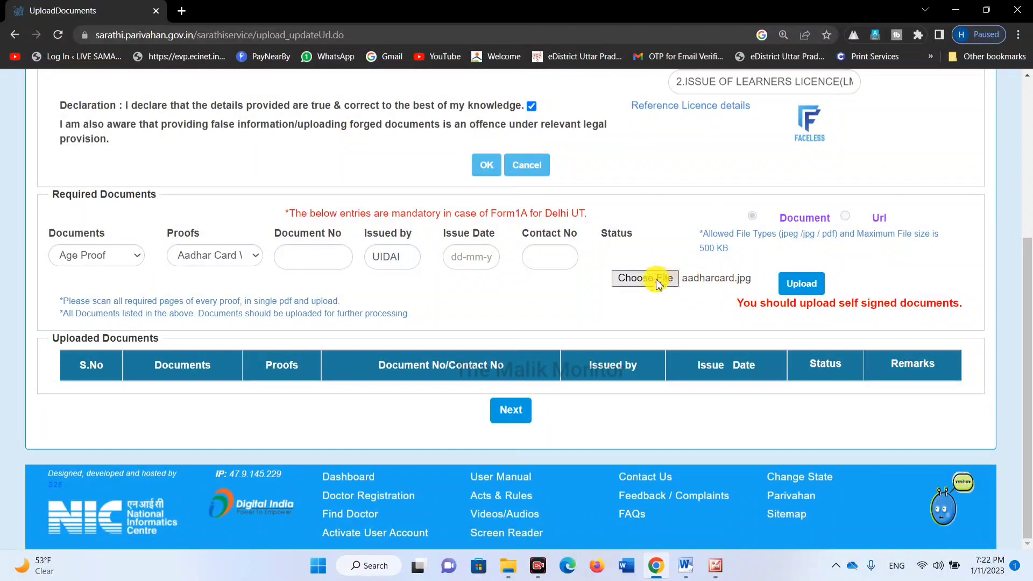
- Upload aadharcard.jpg as the proof document, confirm the upload and open the saved Age Proof for viewing
click(806, 285)
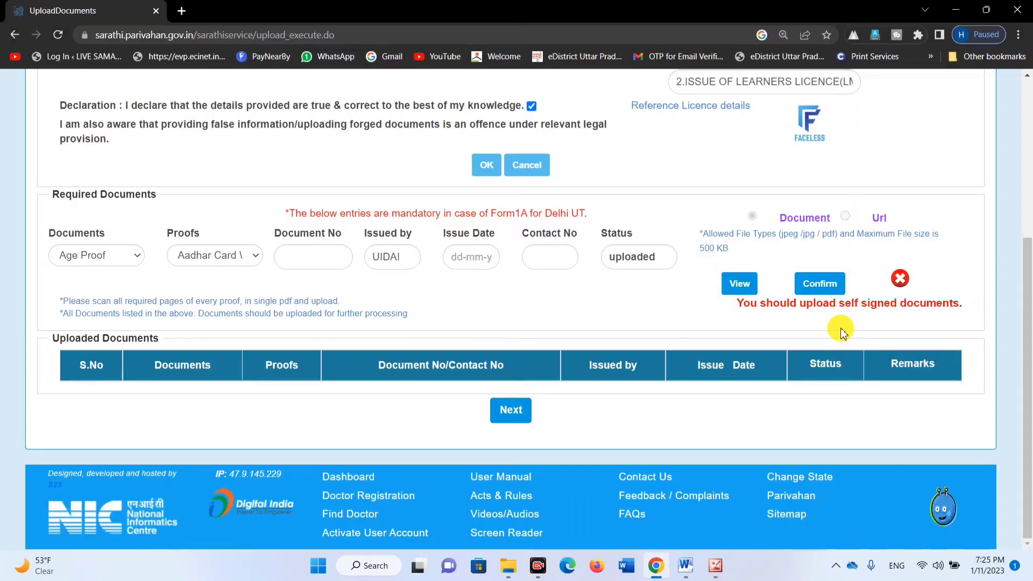
click(828, 285)
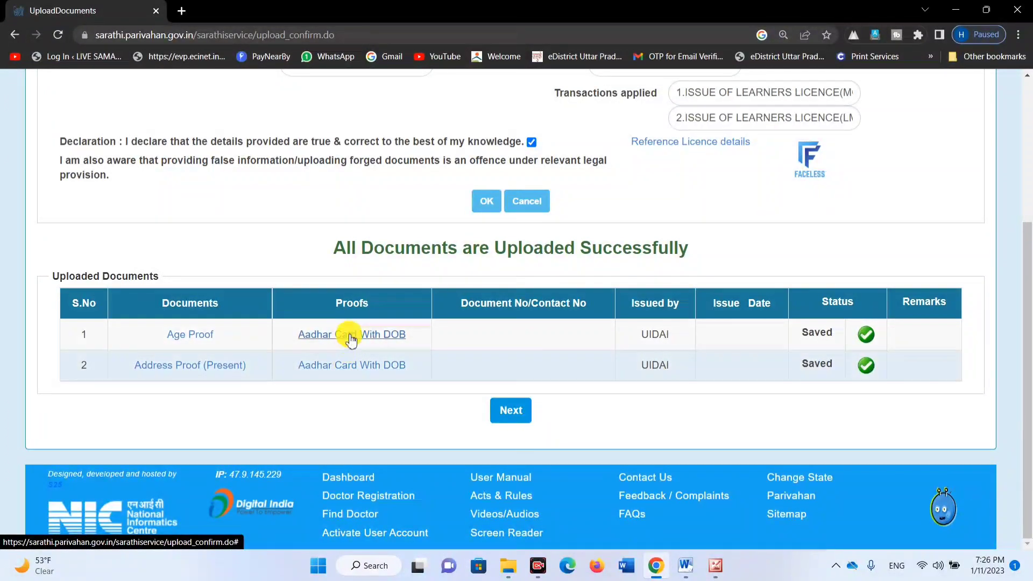
click(310, 335)
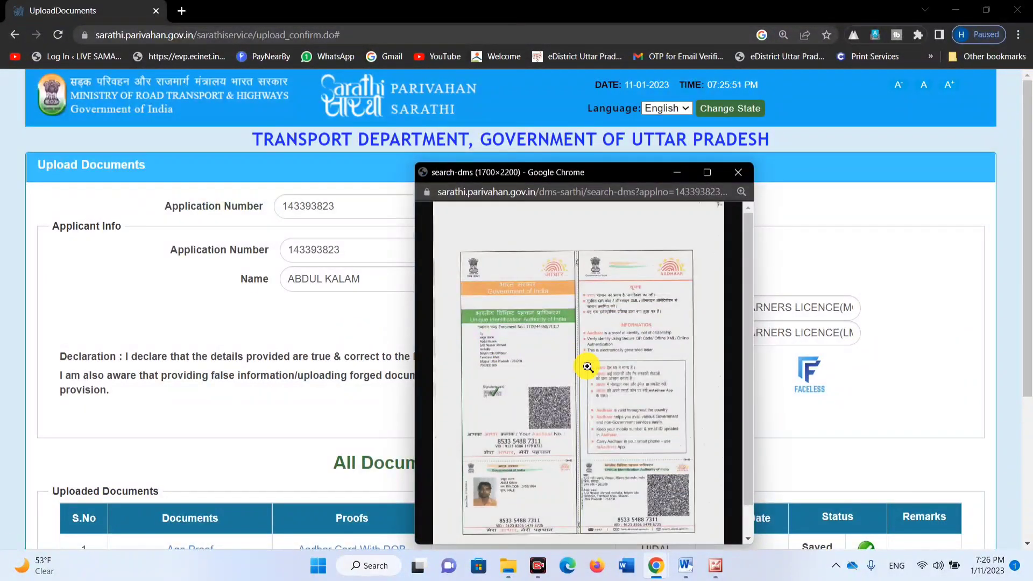
- Close the Age Proof image, then view the saved Address Proof (Present) document and close it
click(737, 172)
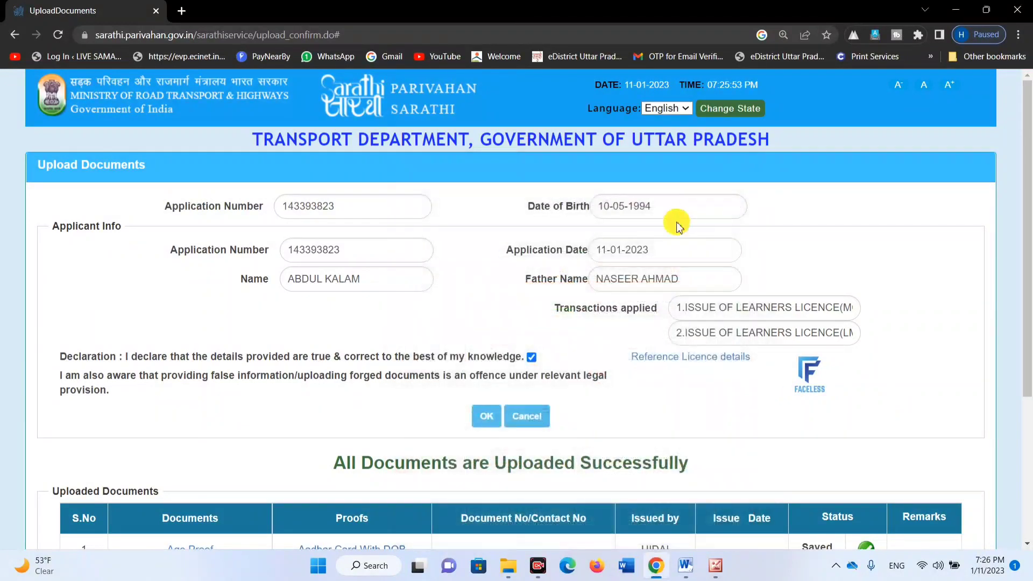
scroll(592, 387, down, 5)
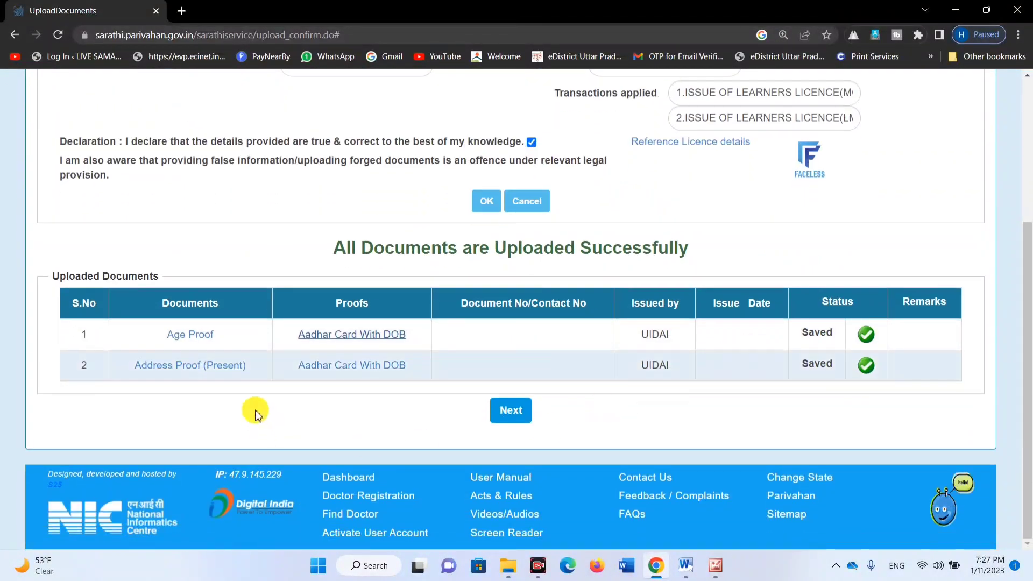
click(367, 370)
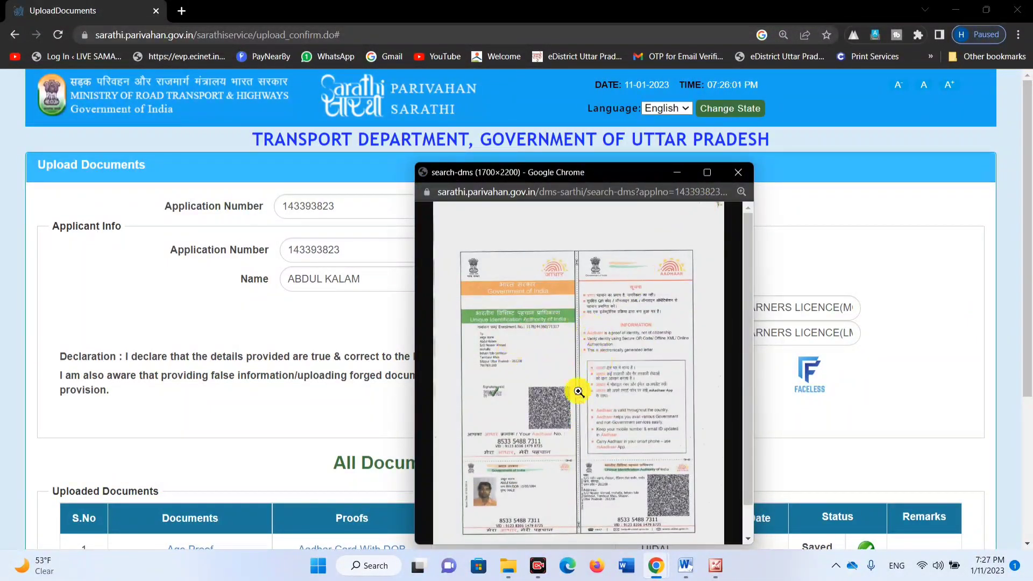
click(738, 173)
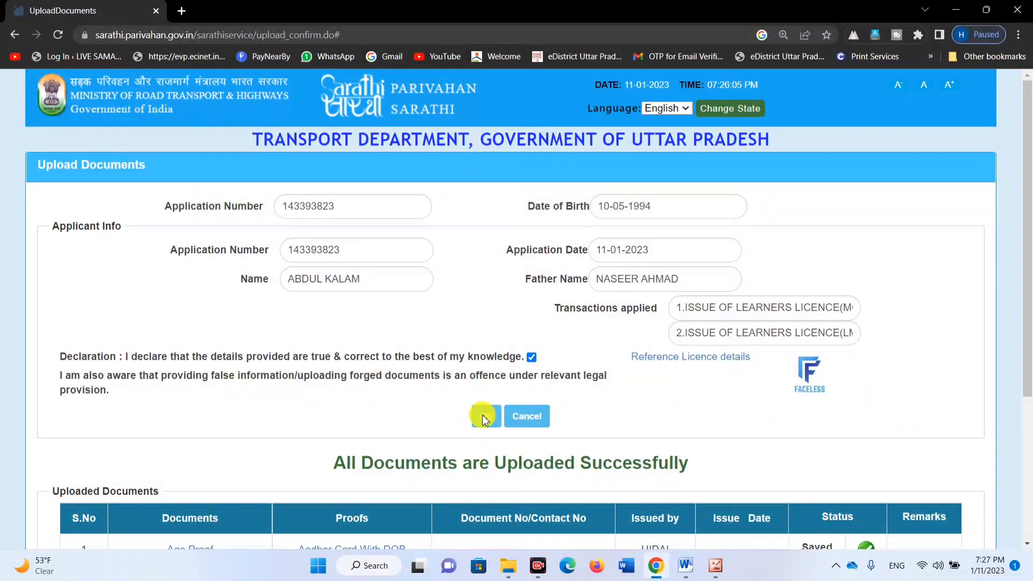
- Continue past the uploaded documents, complete the application status captcha and proceed to the Upload Photo and Signature stage
scroll(482, 419, down, 4)
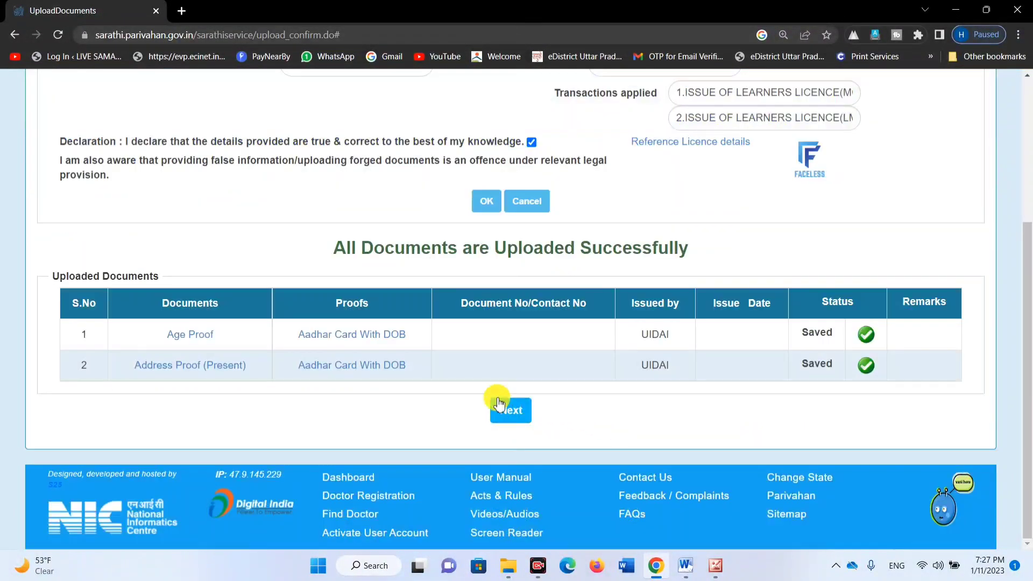
click(514, 414)
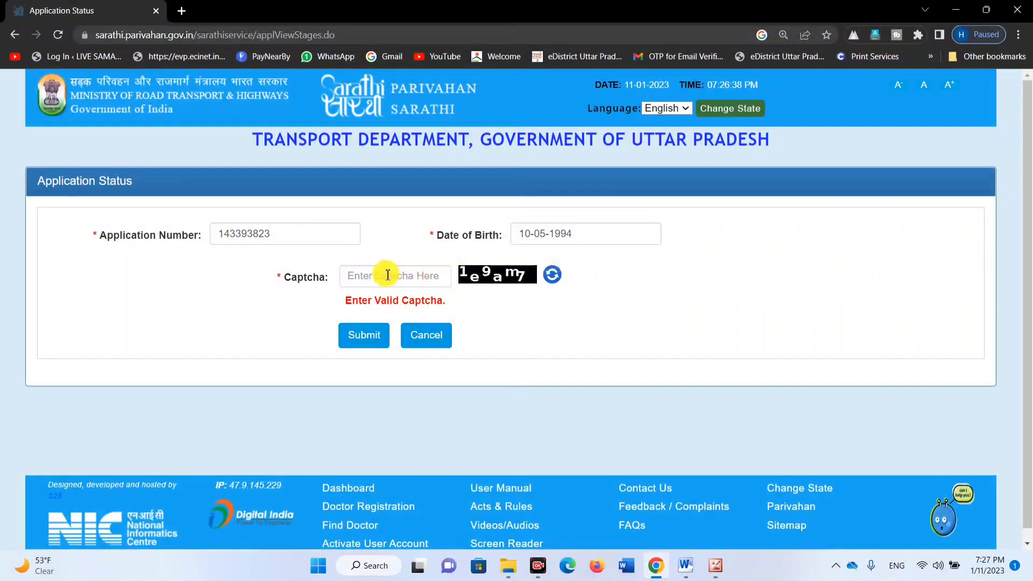
click(410, 277)
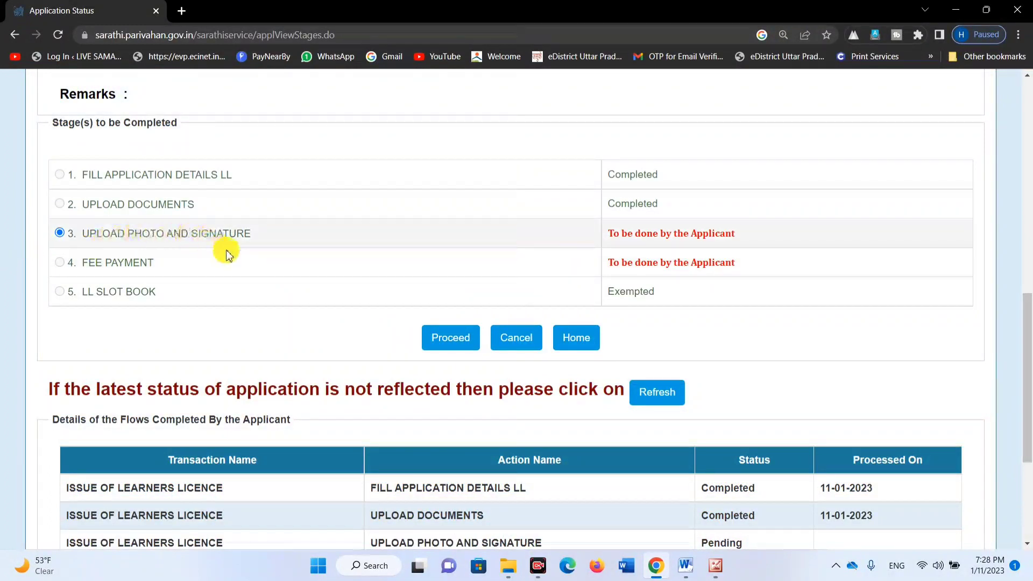
click(458, 341)
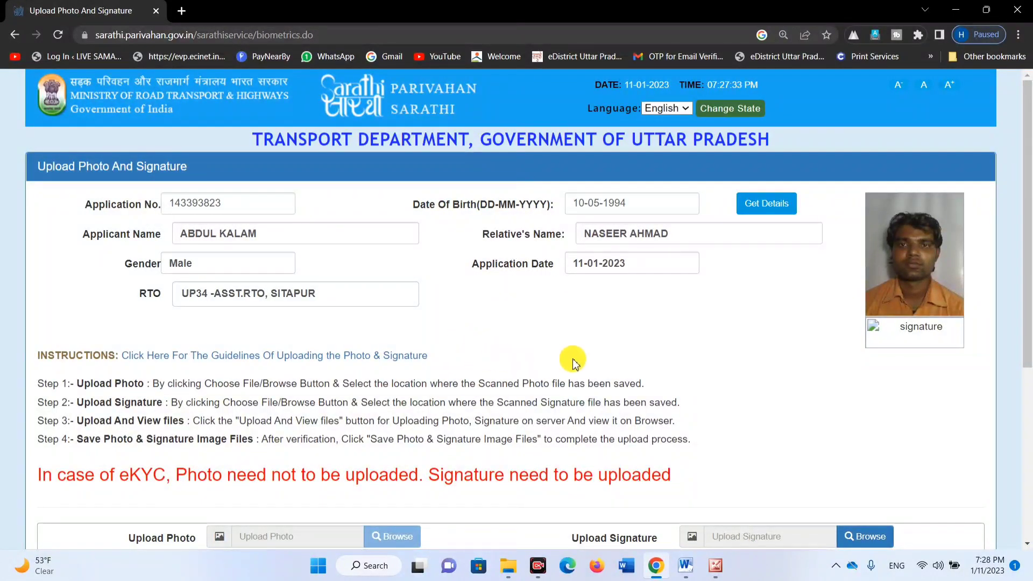
- Choose signature.jpg from the applicant's folder as the signature file and upload it for viewing
scroll(617, 359, down, 5)
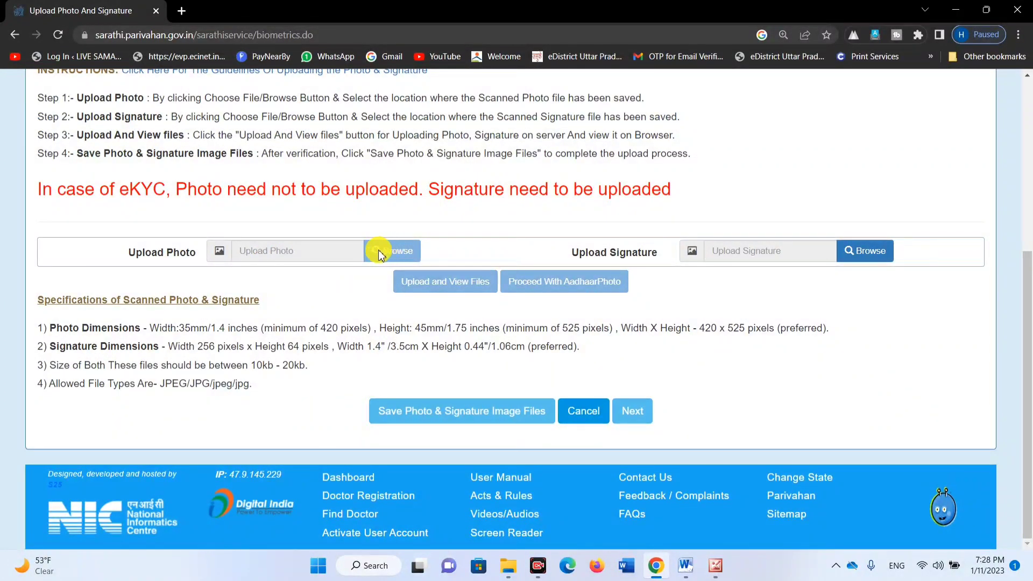
click(867, 249)
click(231, 144)
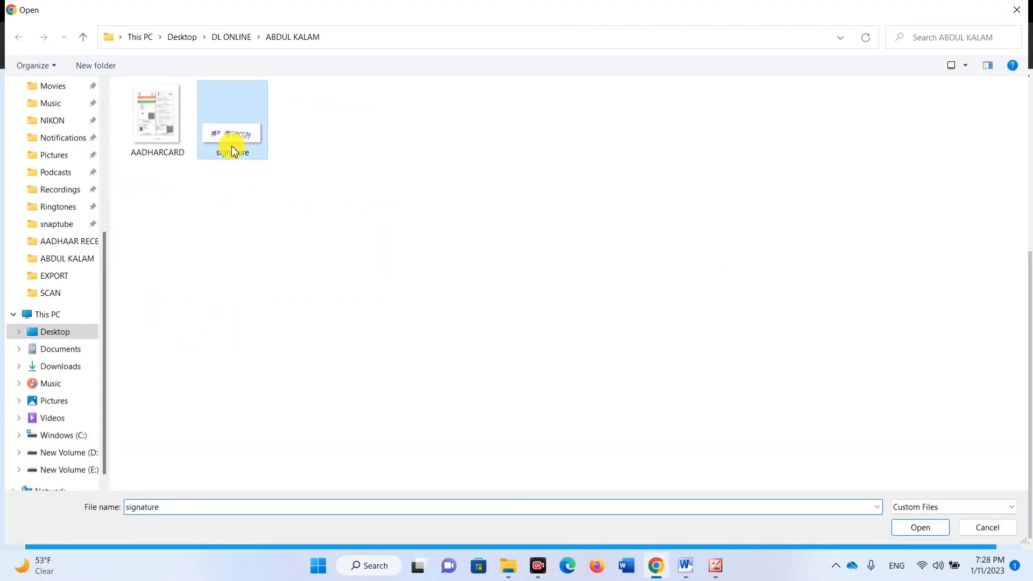
click(912, 526)
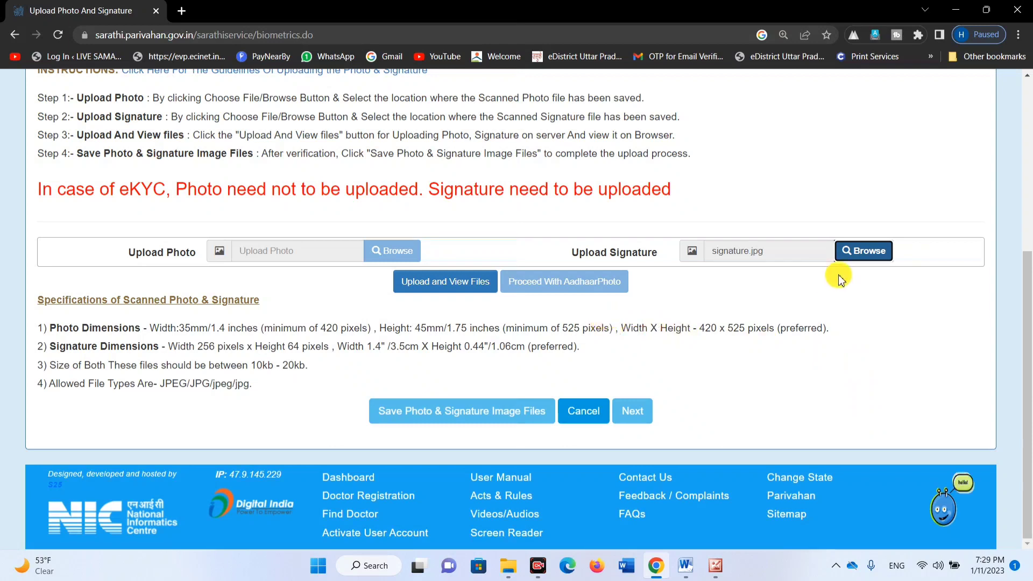
click(473, 282)
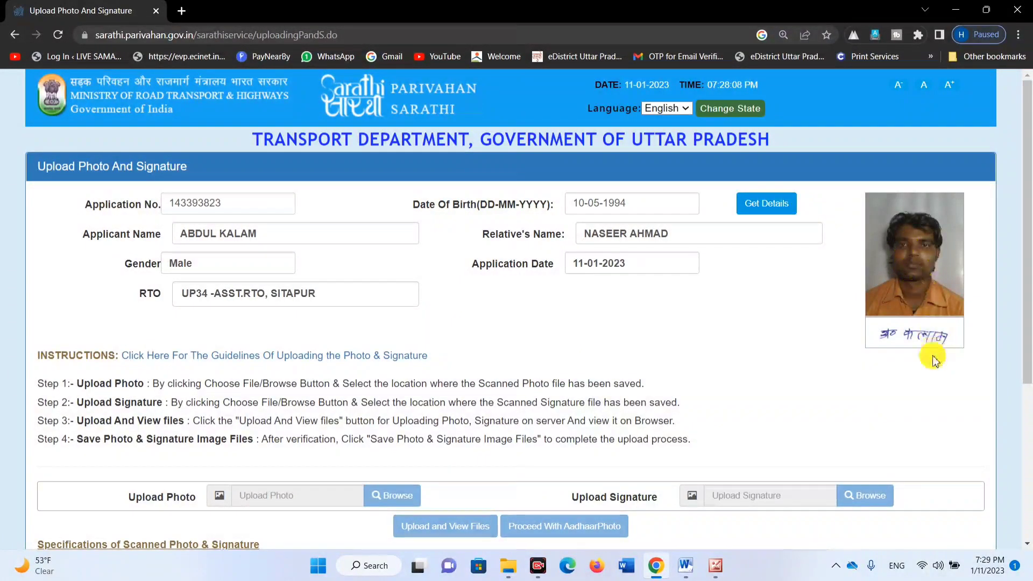
- Save the photo and signature image files, confirm the submission and proceed to the Fee Payment stage
scroll(932, 353, down, 5)
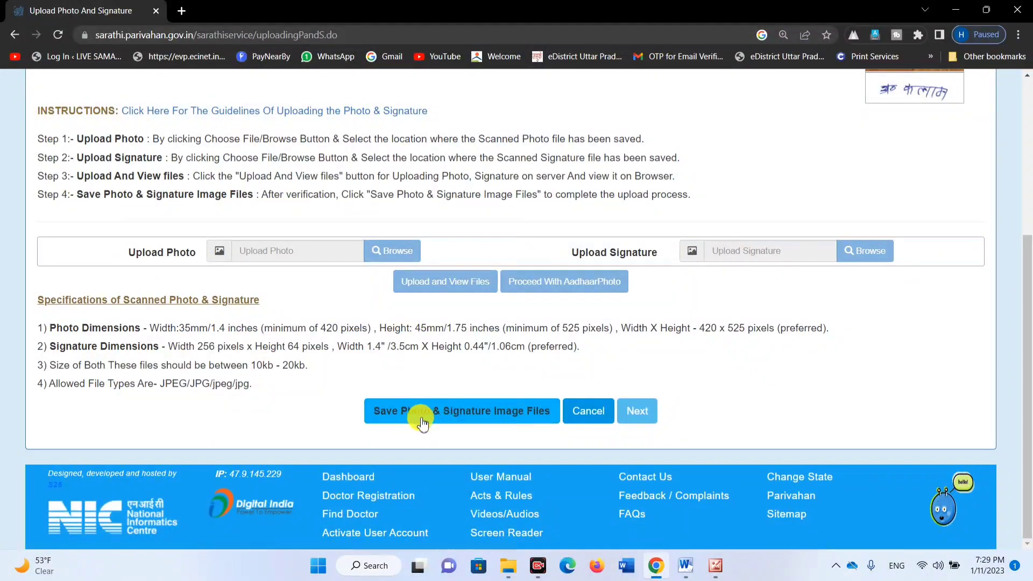
click(525, 418)
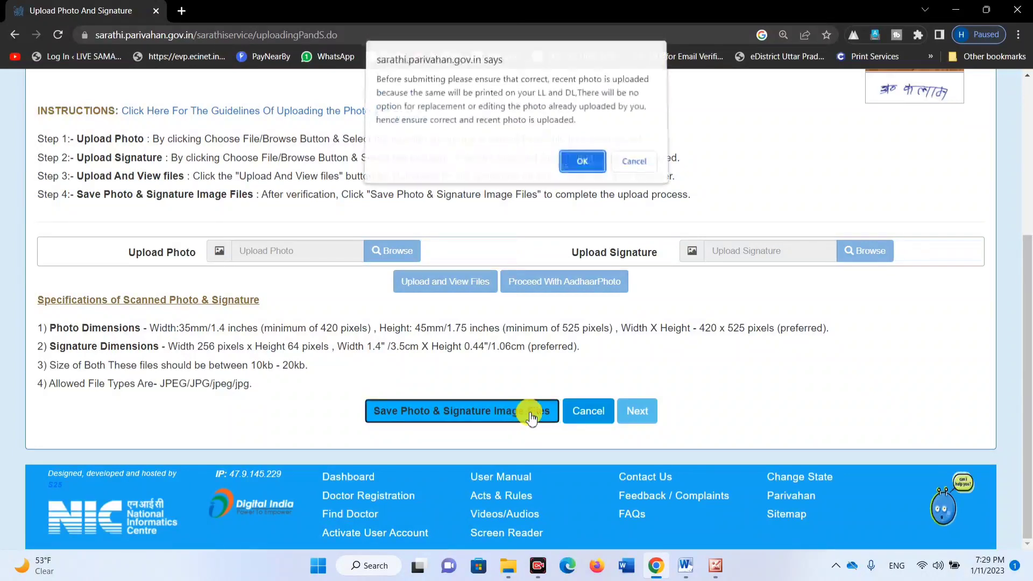
click(582, 164)
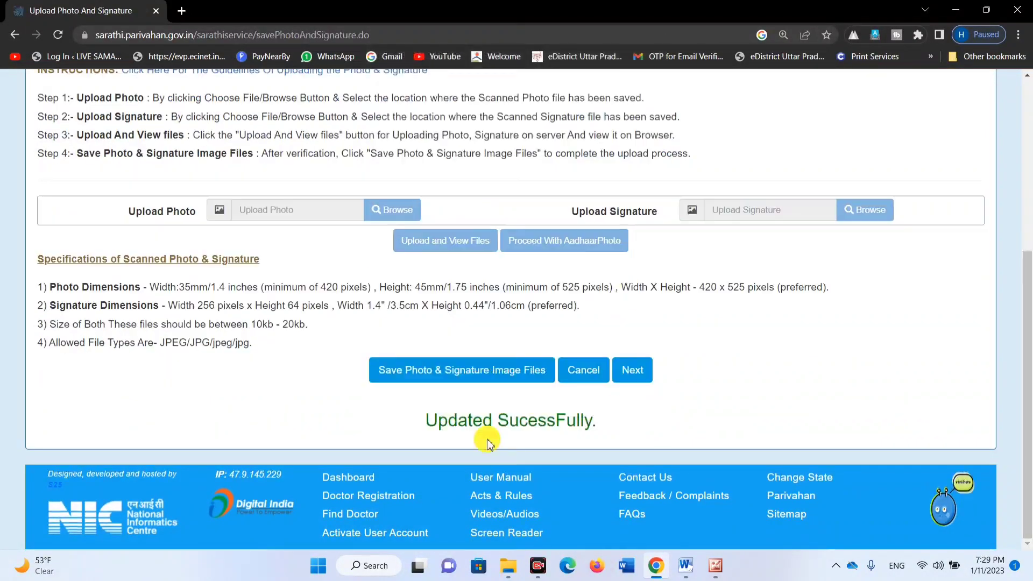
drag(422, 422, 618, 434)
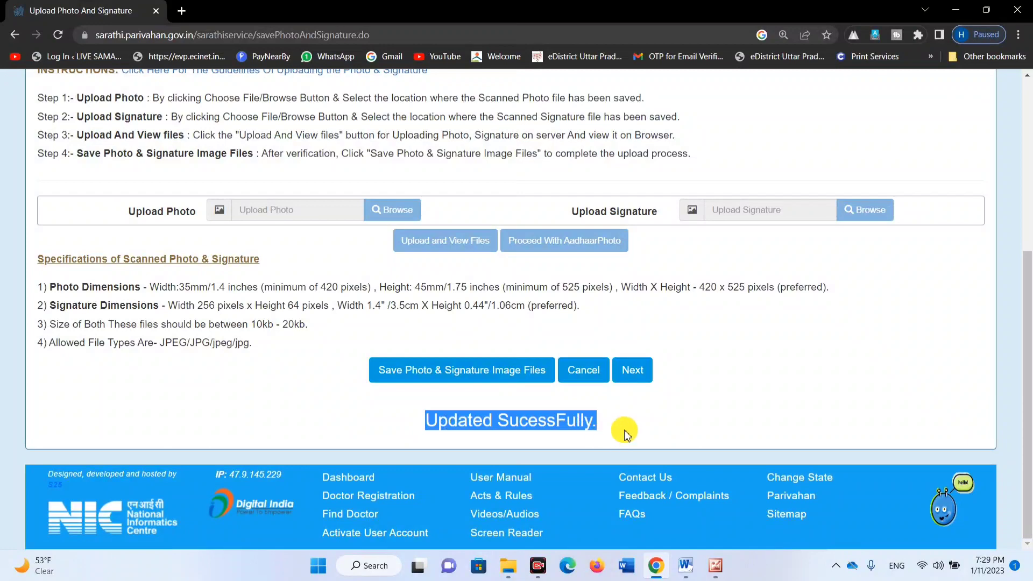
click(644, 425)
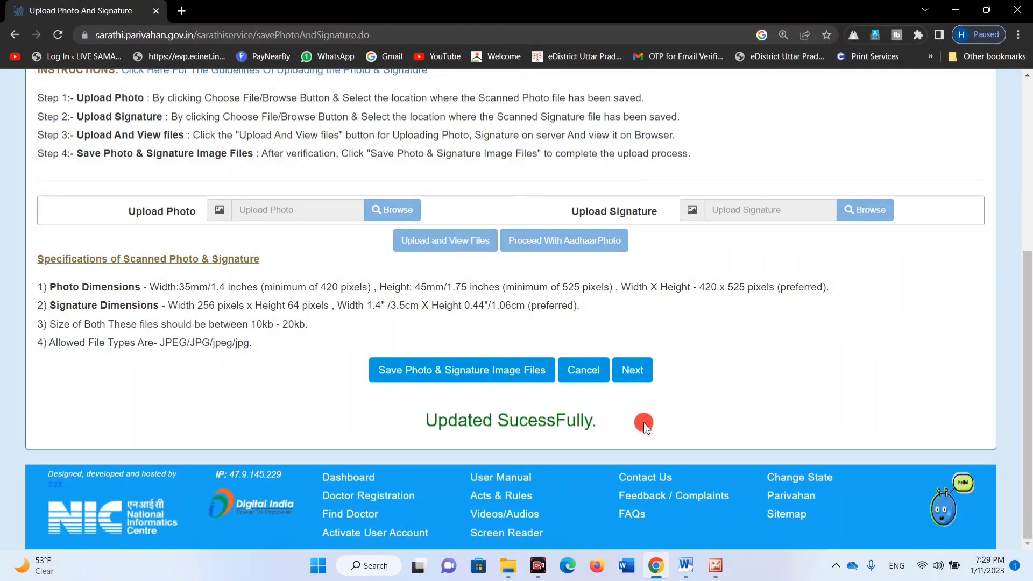
click(631, 371)
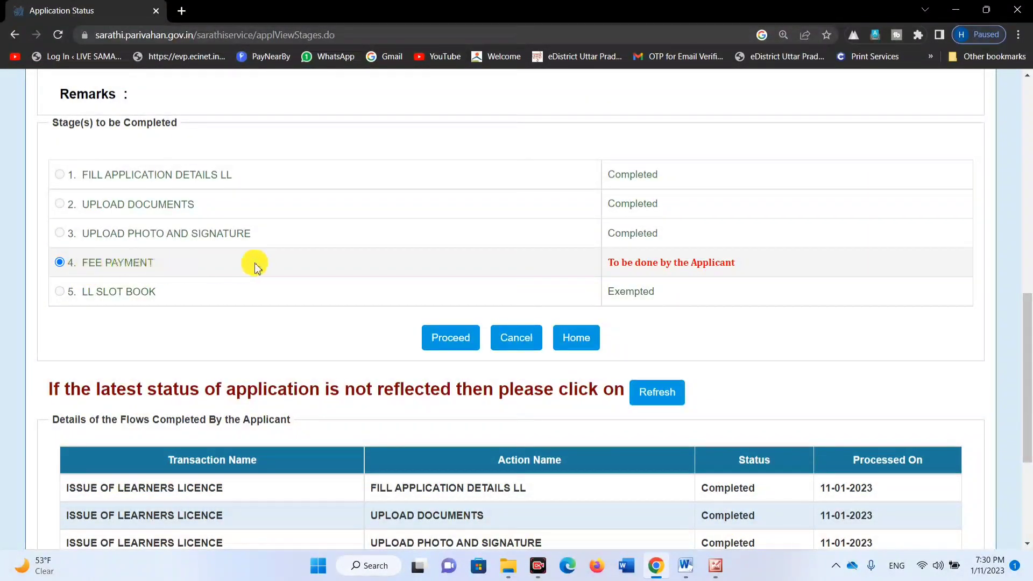
click(453, 340)
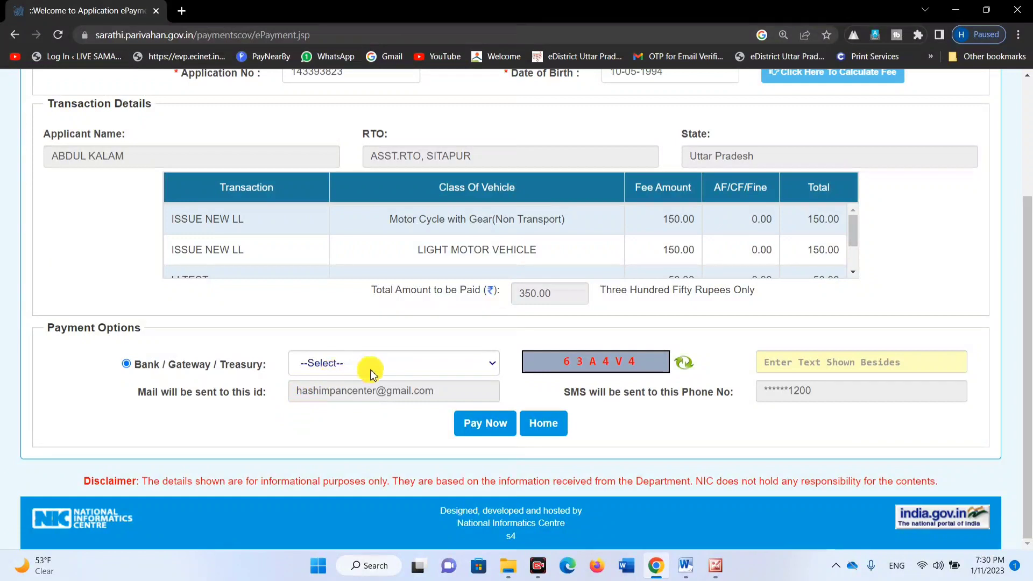
- Select STATE BANK OF INDIA as the payment gateway, agree to the terms and conditions and proceed for payment
click(371, 371)
click(369, 394)
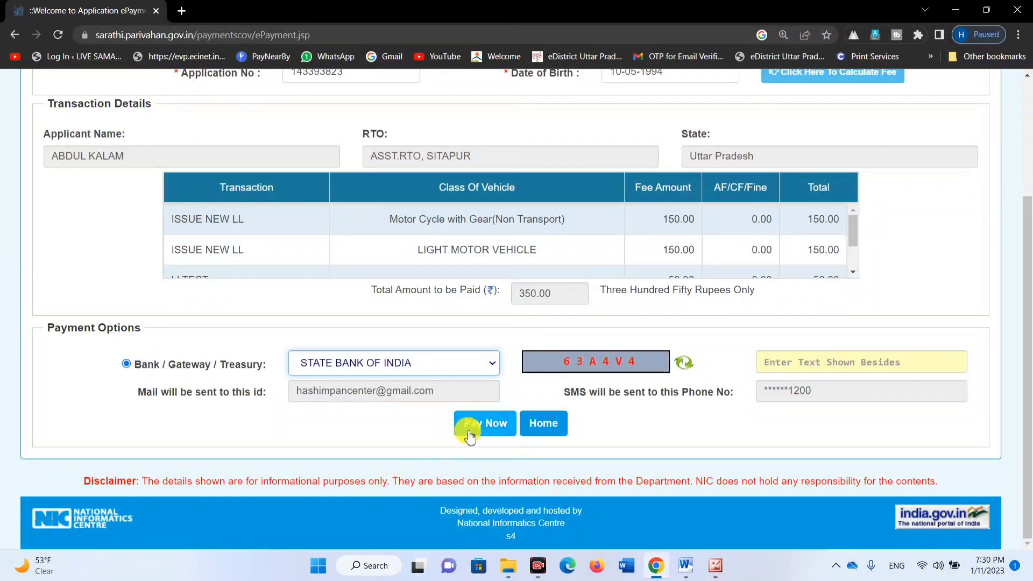
click(505, 424)
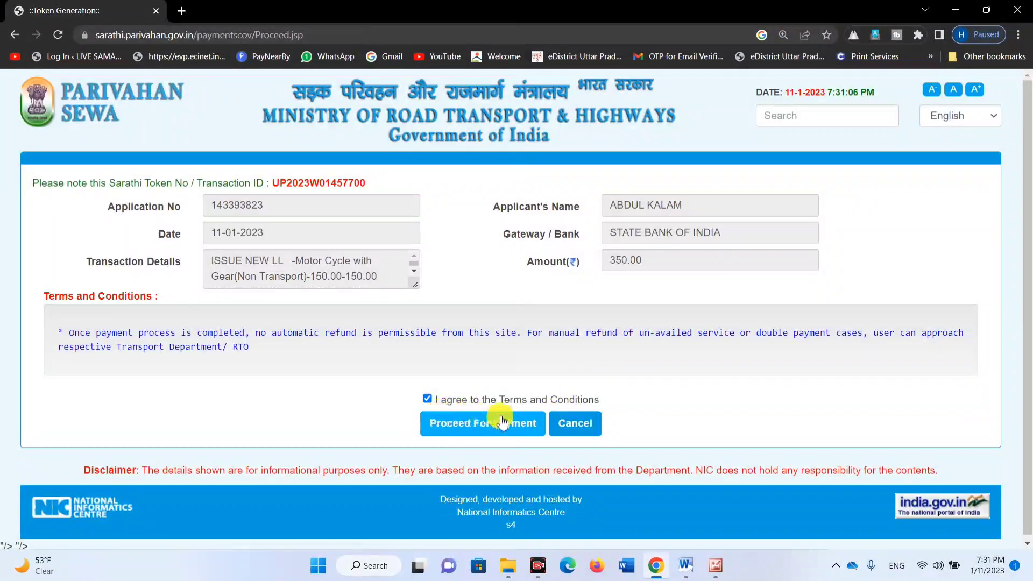
click(469, 401)
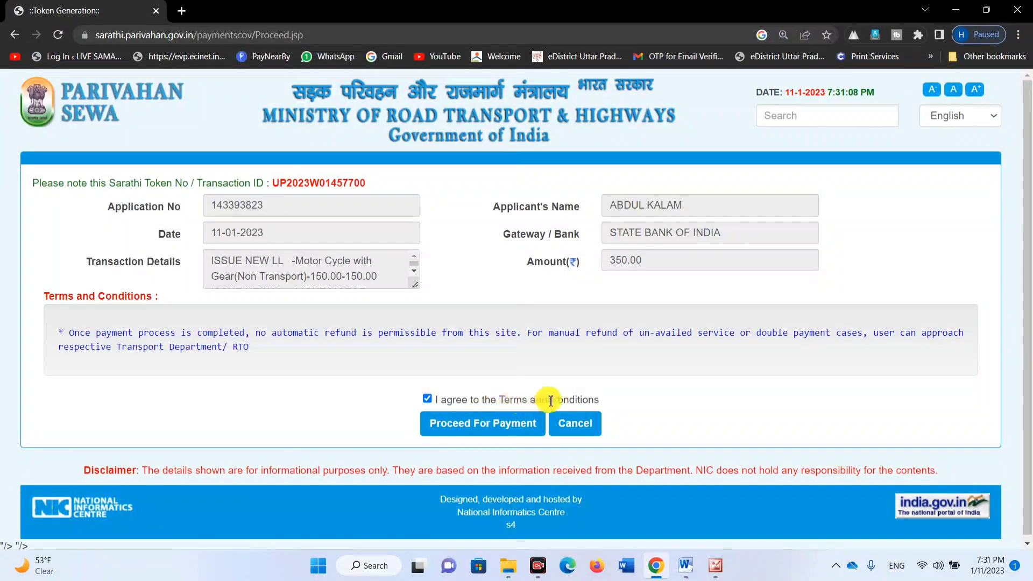
click(482, 424)
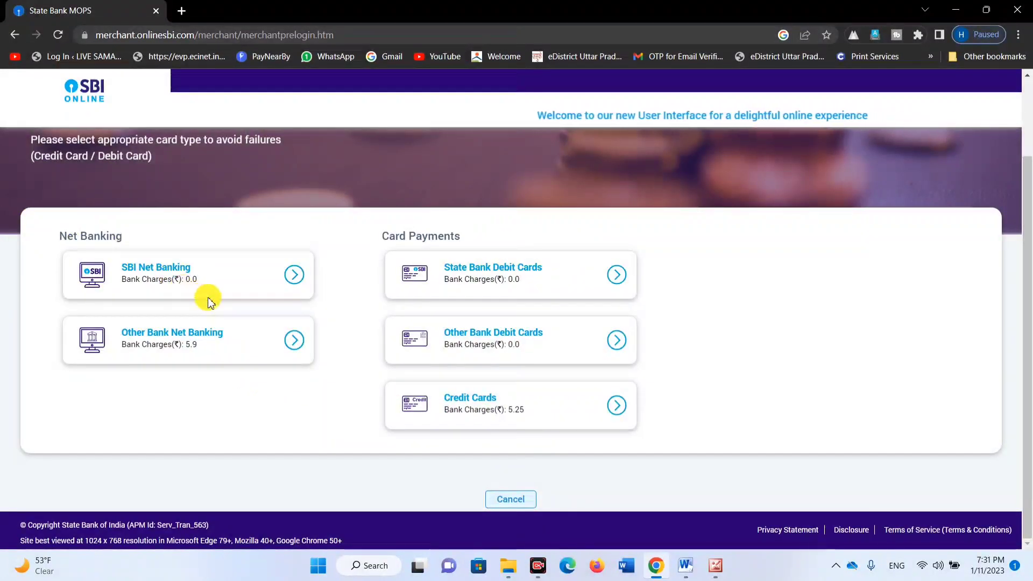
mouse_move(16, 215)
mouse_down()
mouse_move(312, 395)
mouse_move(343, 302)
mouse_up()
mouse_move(34, 309)
mouse_down()
mouse_move(380, 410)
mouse_move(333, 379)
mouse_up()
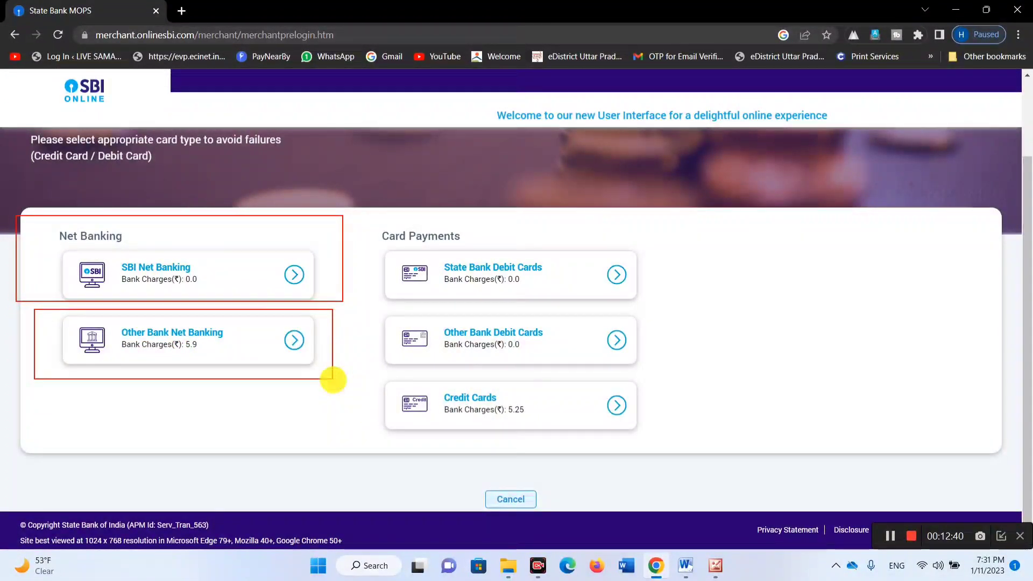
drag(377, 230, 707, 301)
mouse_move(363, 310)
mouse_down()
mouse_move(623, 380)
mouse_move(826, 358)
mouse_up()
drag(354, 379, 753, 457)
key(Escape)
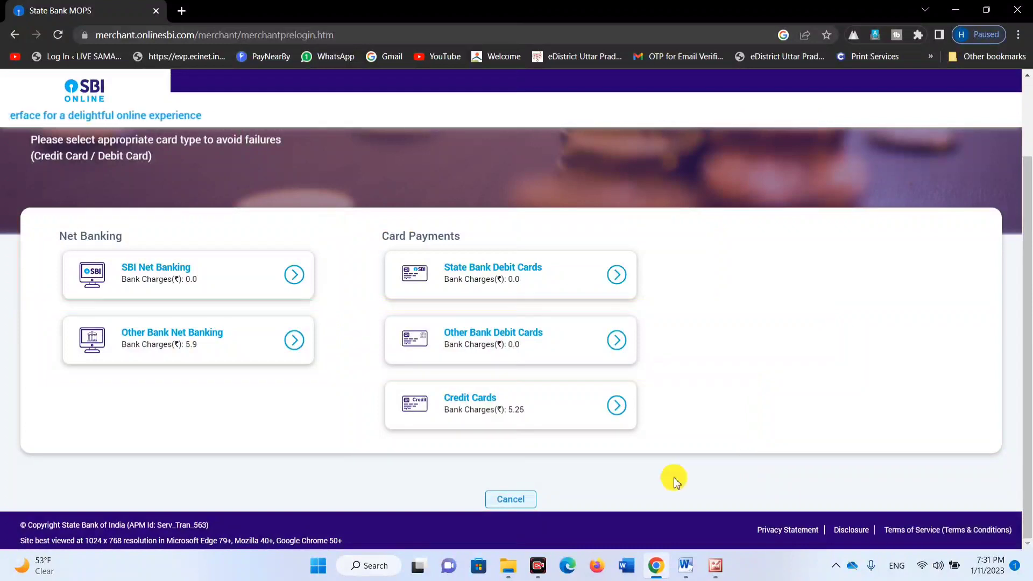
- Choose Other Bank Net Banking as the payment method, select HDFC Bank and make the payment request
click(294, 341)
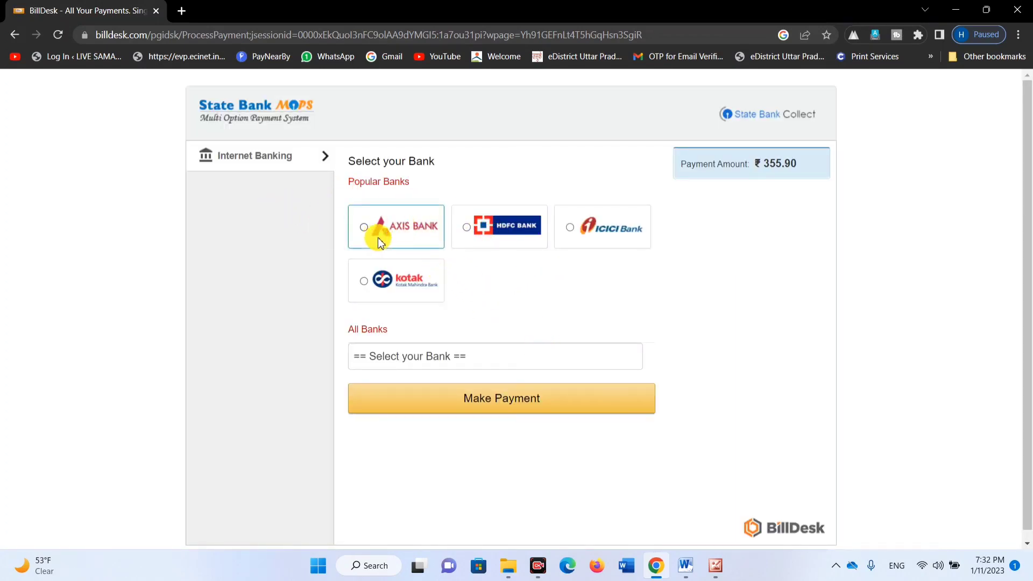
click(488, 357)
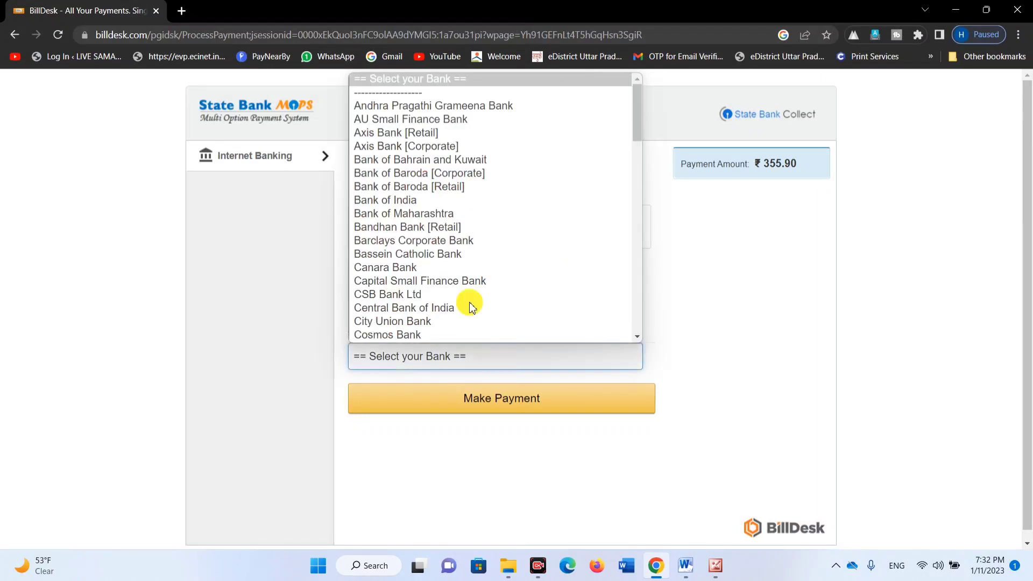
click(754, 291)
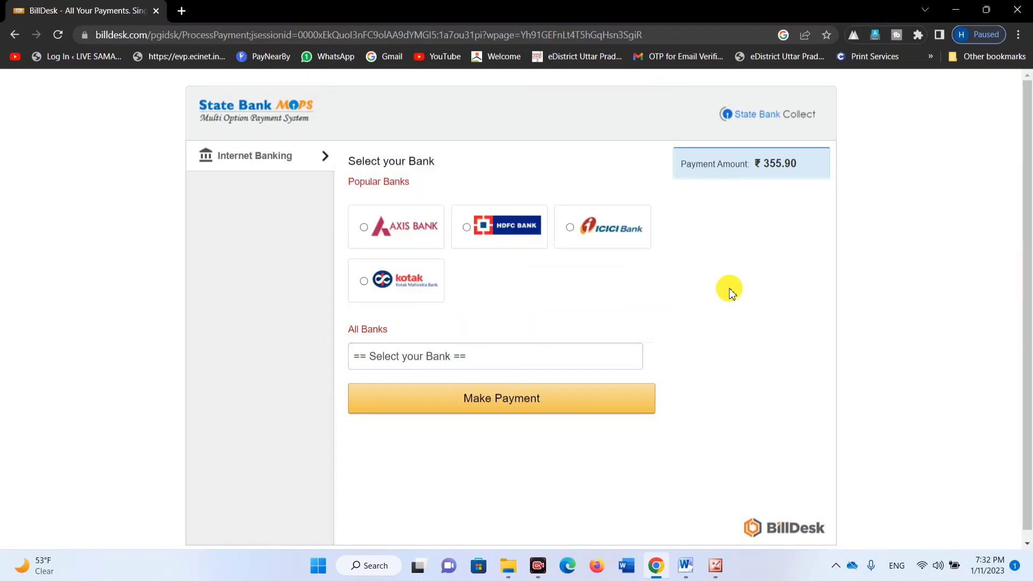
click(530, 234)
click(506, 492)
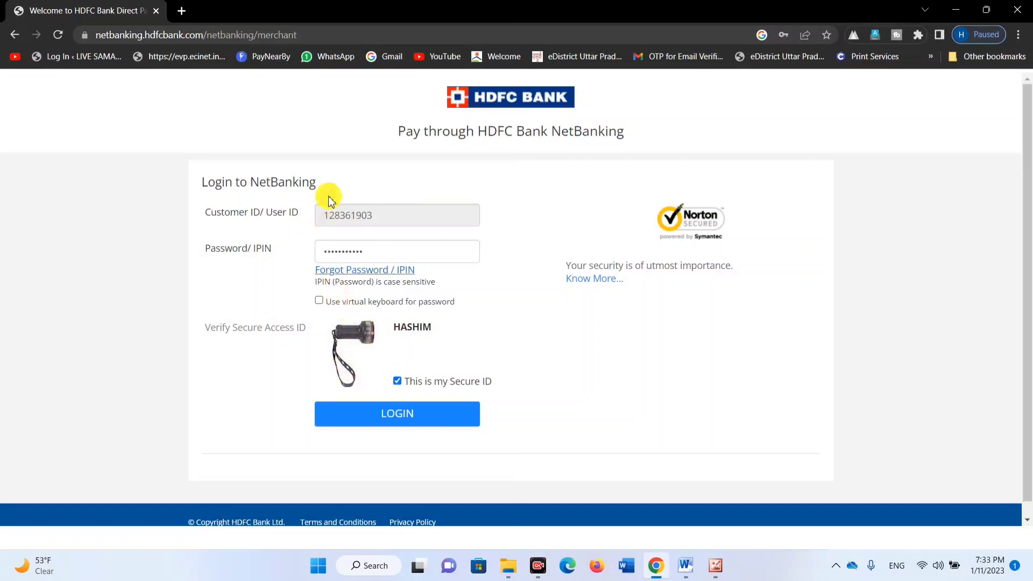
- Log in to HDFC Bank NetBanking and confirm the electronic payment to the vendor
click(417, 417)
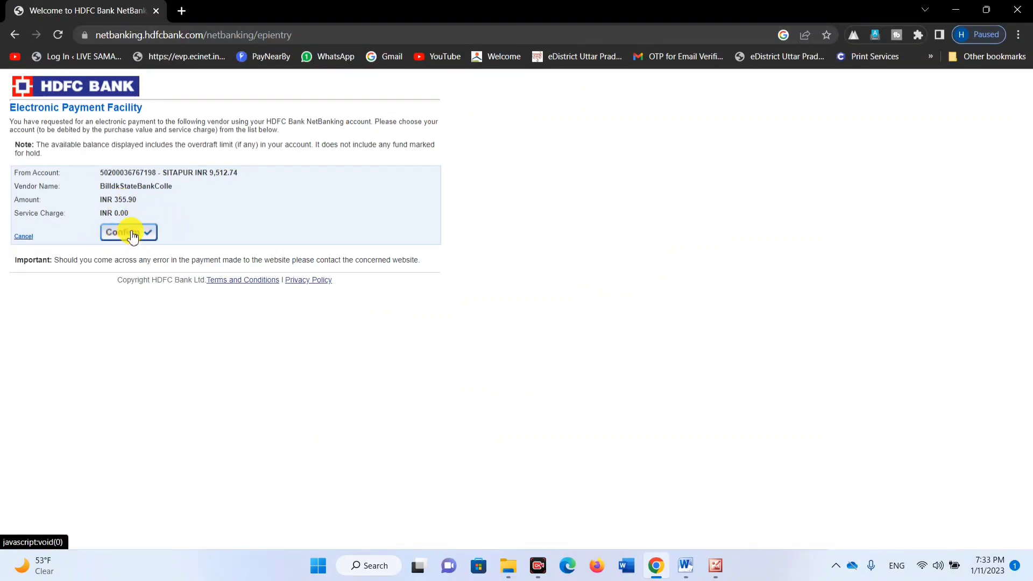
click(132, 233)
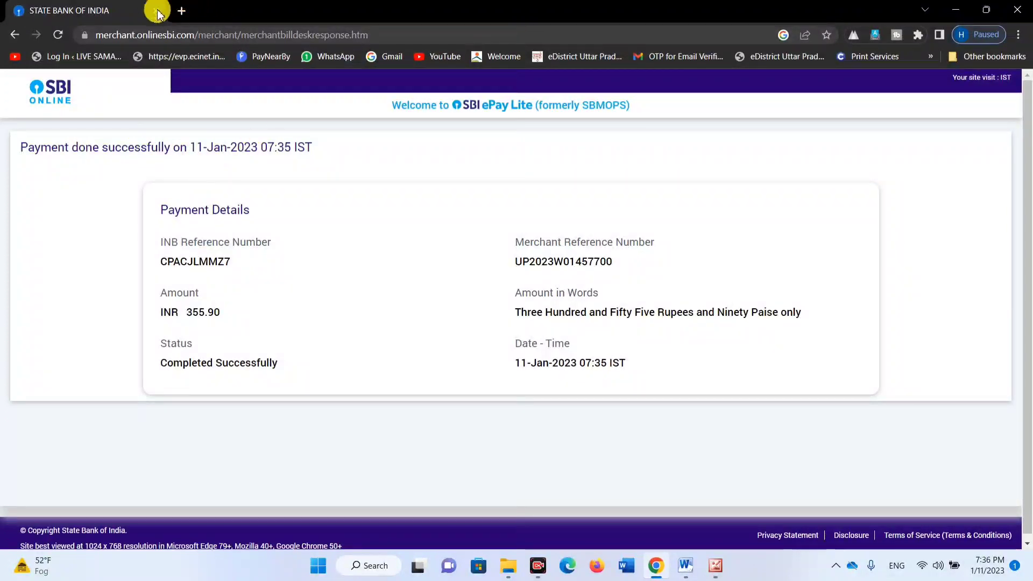
- Leave the bank's payment page, open the Uttar Pradesh Sarathi portal home page and go to Verify Payment Status
click(183, 11)
click(155, 11)
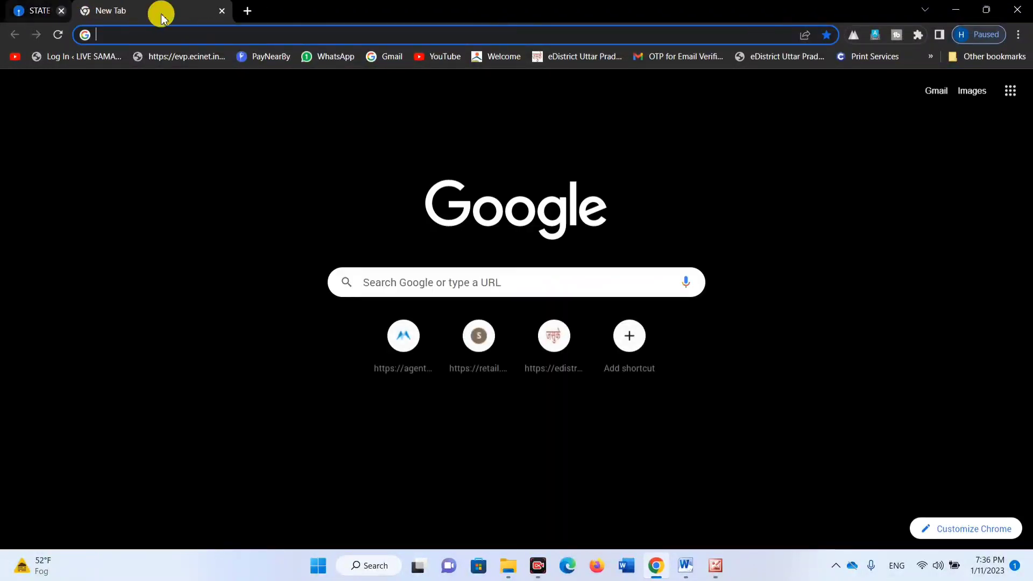
click(170, 32)
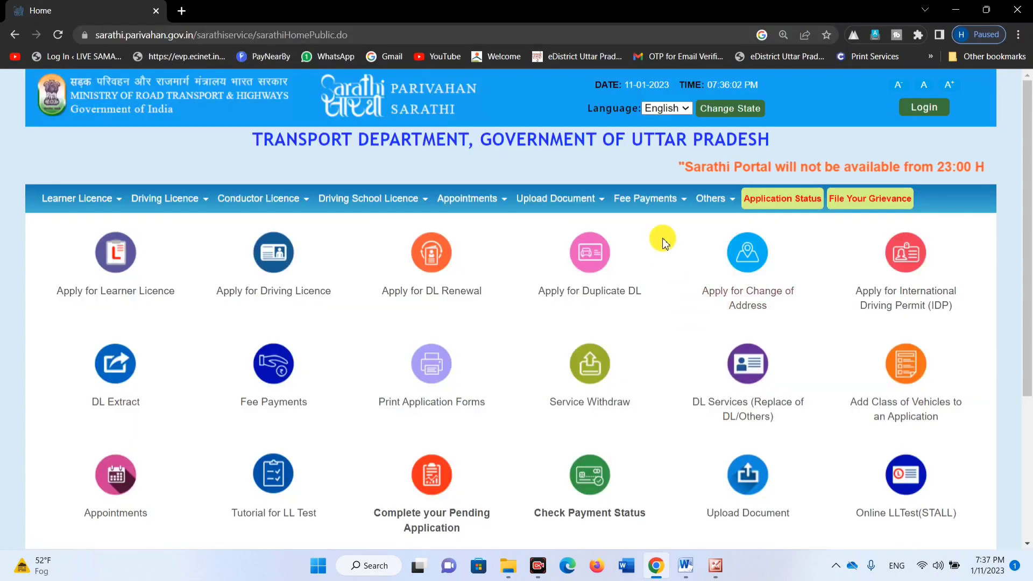
mouse_move(652, 204)
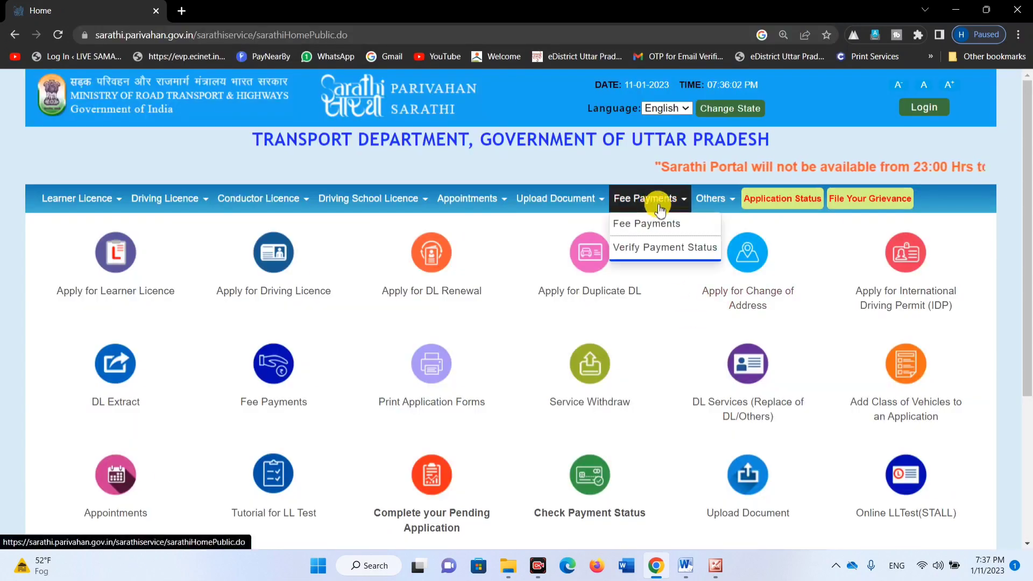
click(666, 247)
- Submit the application number, birth date and captcha for payment status verification, and select the pending 350.0 payment to verify it
click(545, 289)
click(542, 312)
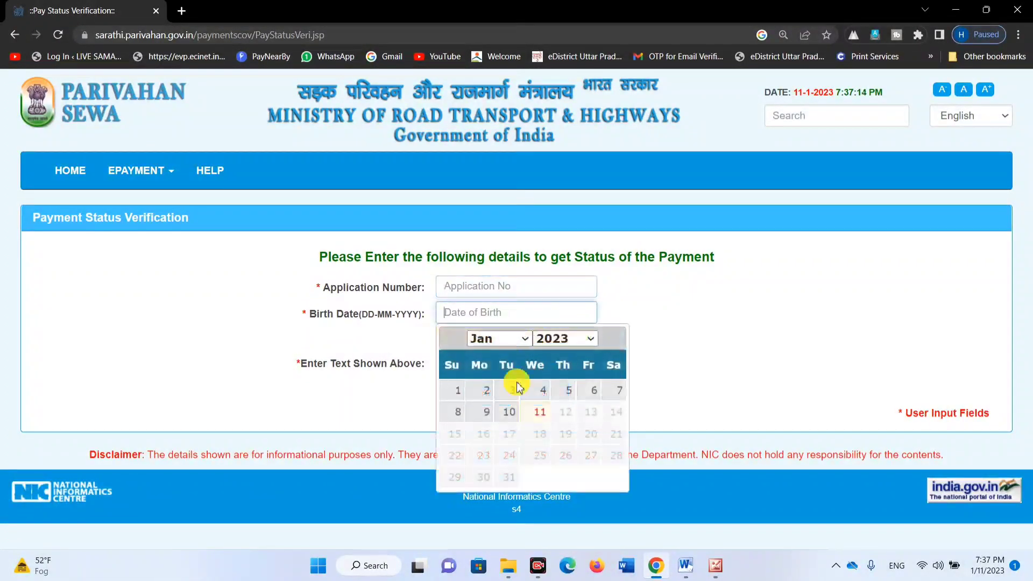
click(339, 403)
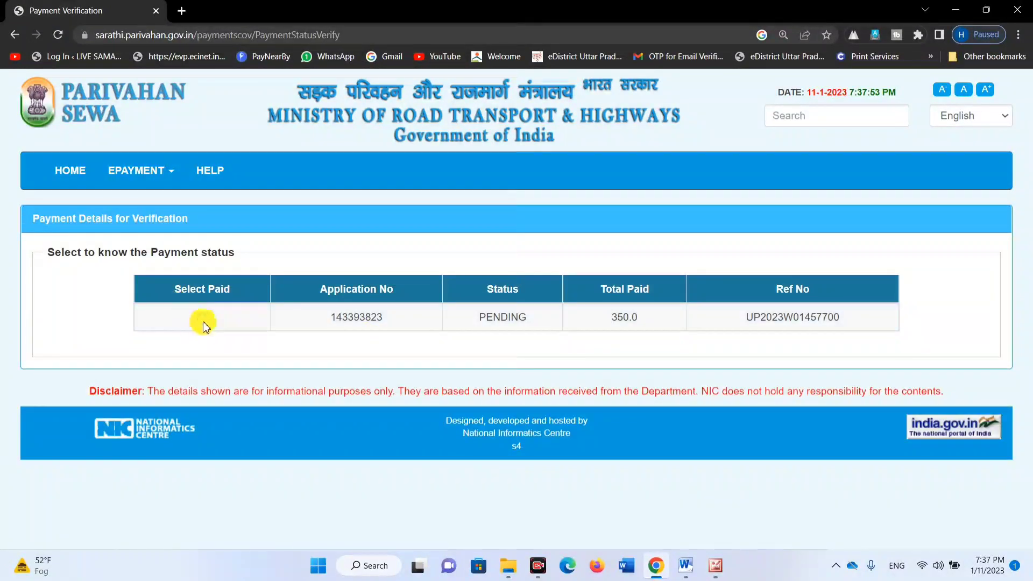
click(201, 318)
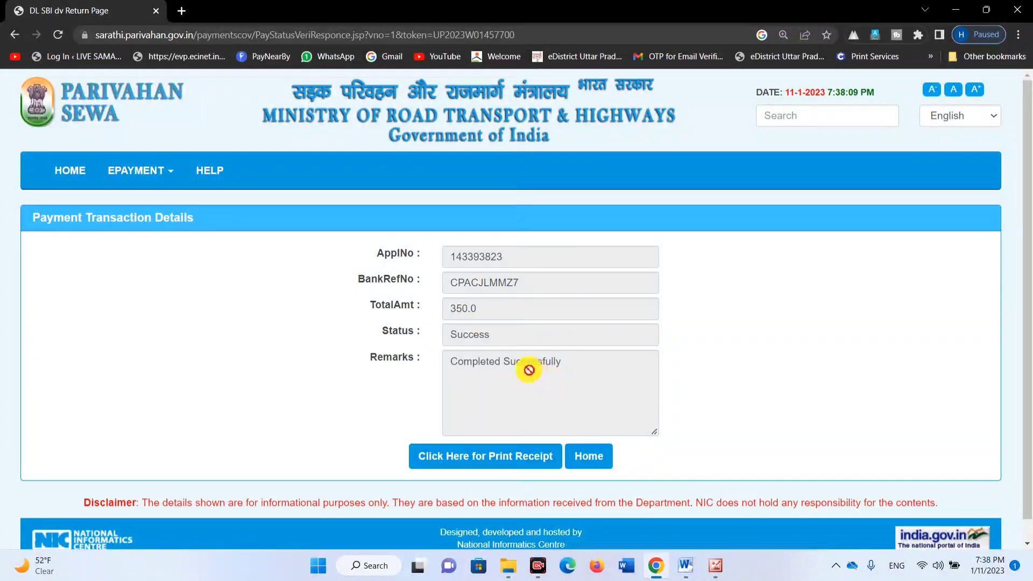
- Open the printable payment e-receipt and save it as the PDF Report (1) in the applicant's folder
click(506, 456)
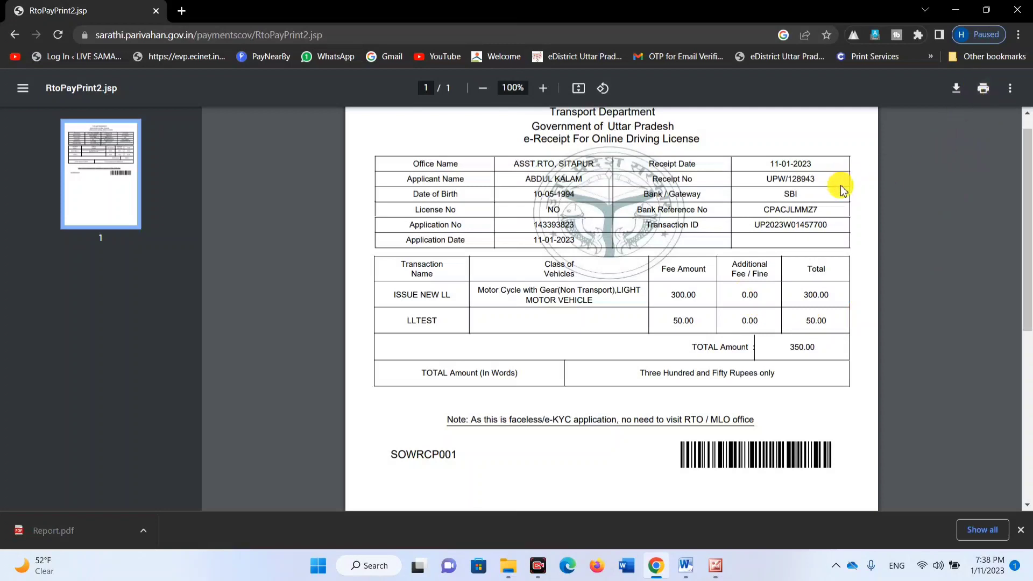
click(956, 98)
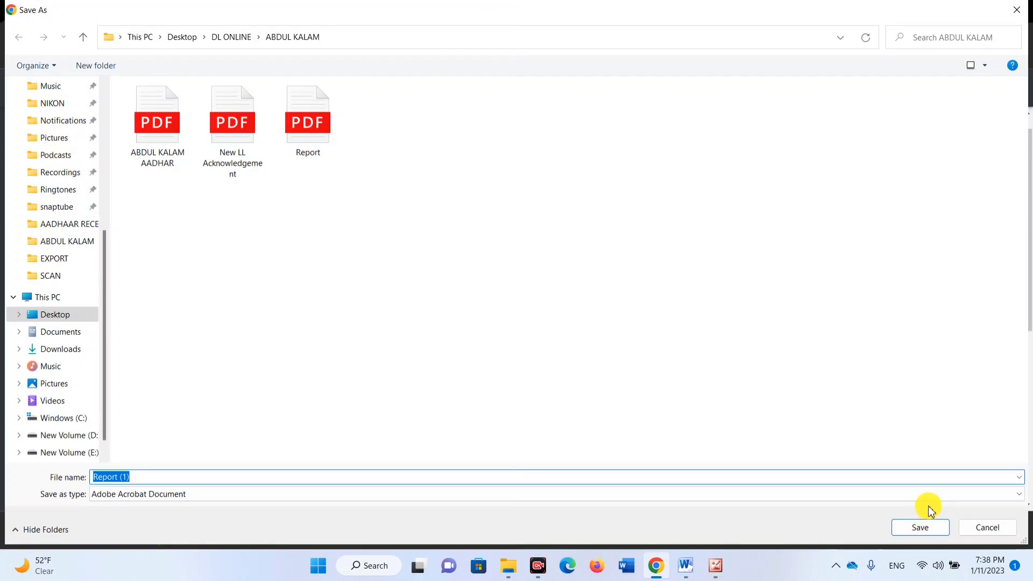
click(926, 525)
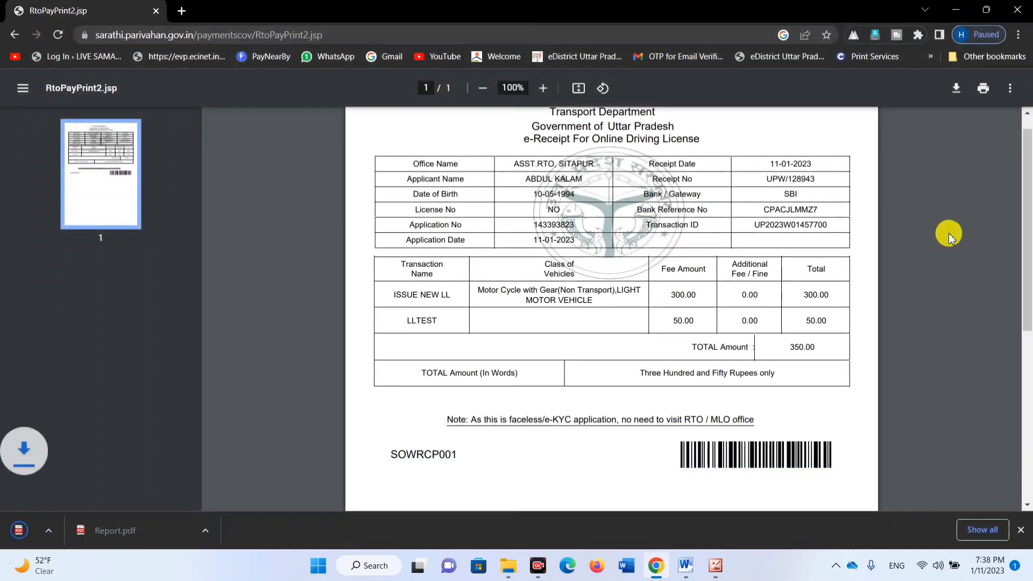
- Open a new browser tab, close the e-receipt and return to the Uttar Pradesh Sarathi portal home page
click(182, 20)
click(155, 11)
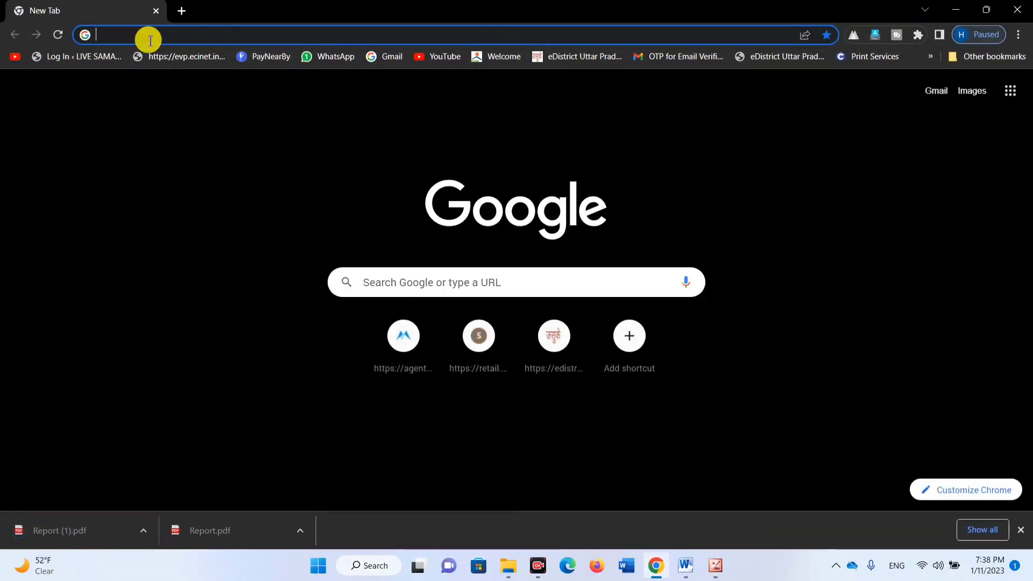
click(150, 37)
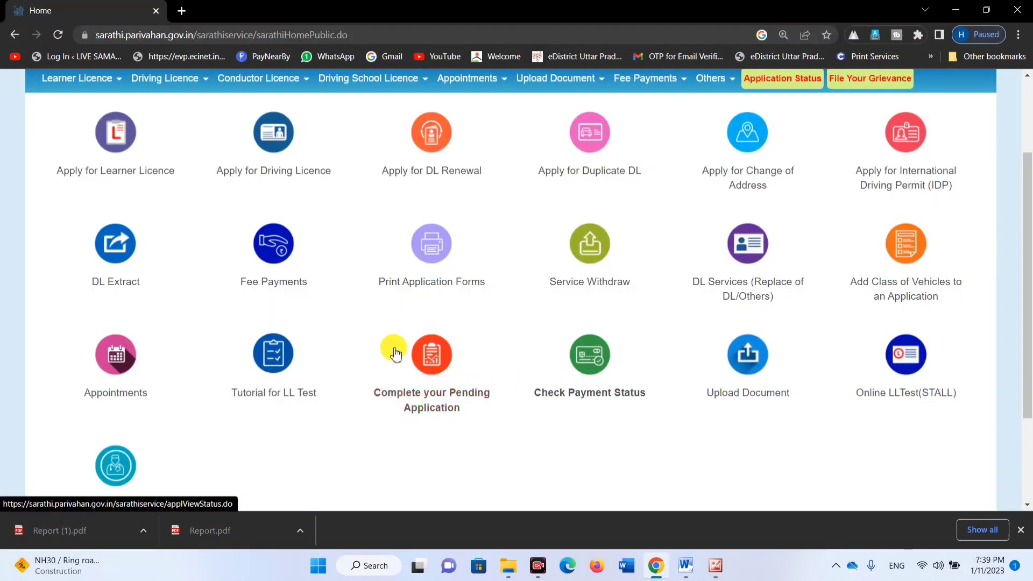
- Go to Complete your Pending Application and submit the application number, date of birth and captcha to view the application's stages
drag(378, 366, 498, 429)
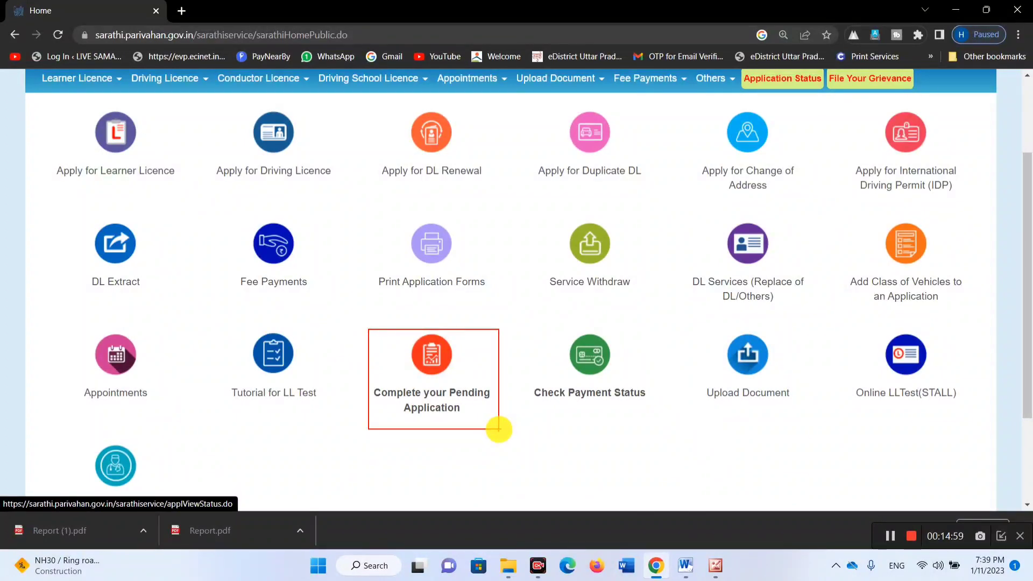
click(449, 397)
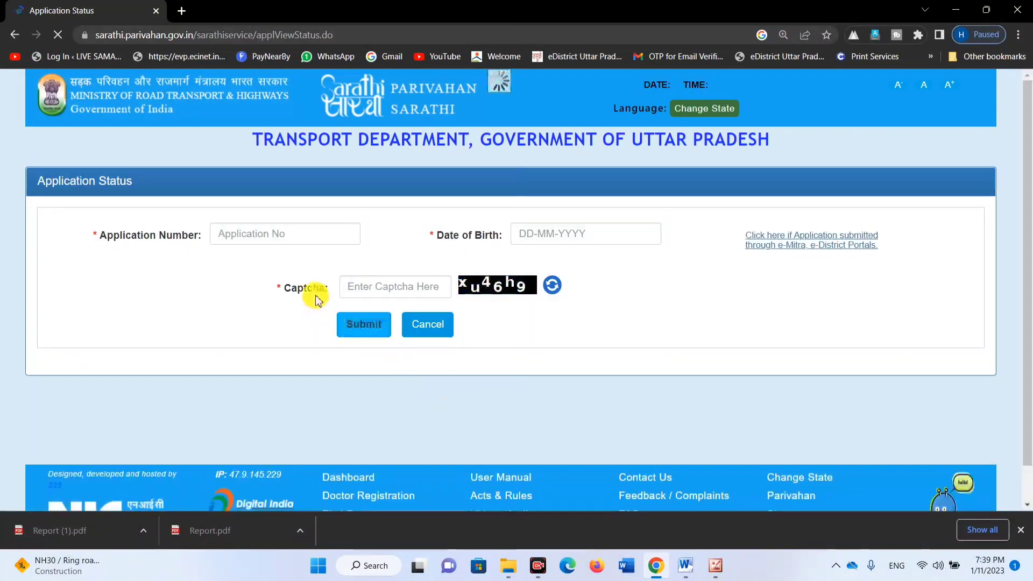
click(307, 234)
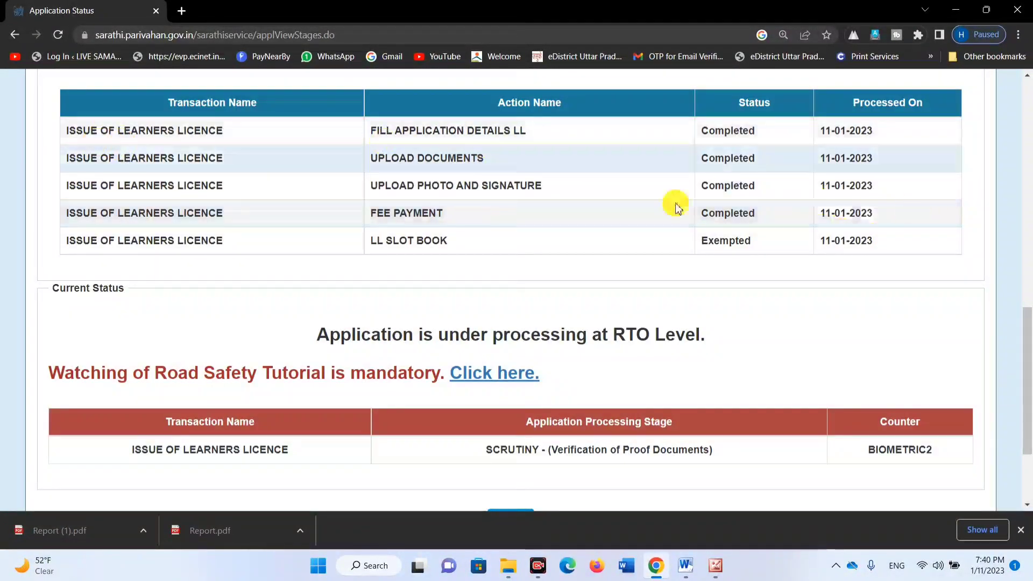
- Review the status of each learner's licence application stage, especially the LL SLOT BOOK entry
mouse_move(61, 116)
mouse_down()
mouse_move(357, 261)
mouse_move(975, 252)
mouse_move(928, 277)
mouse_up()
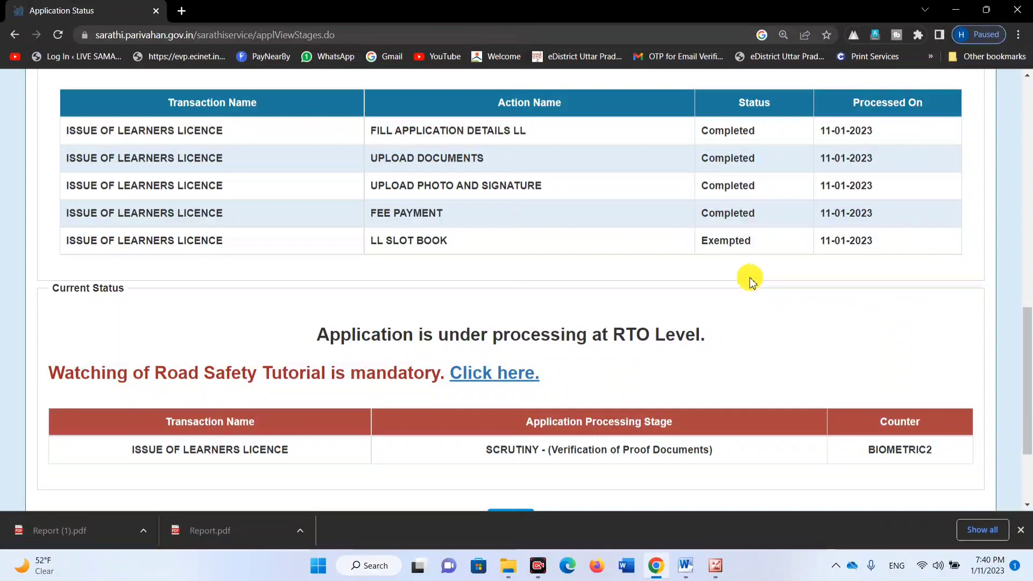
mouse_move(694, 226)
mouse_down()
mouse_move(837, 249)
mouse_move(786, 265)
mouse_up()
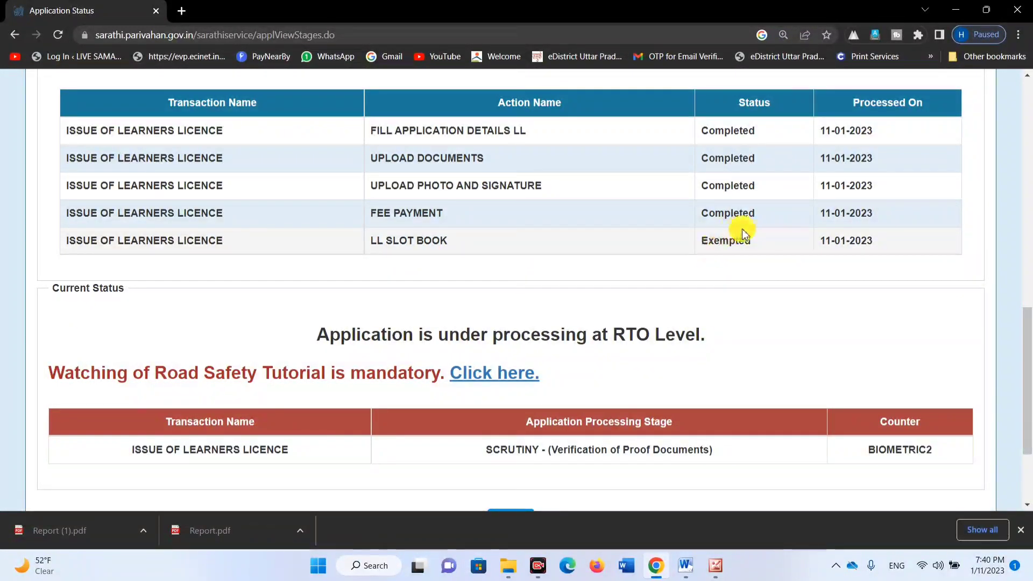
drag(702, 240, 763, 250)
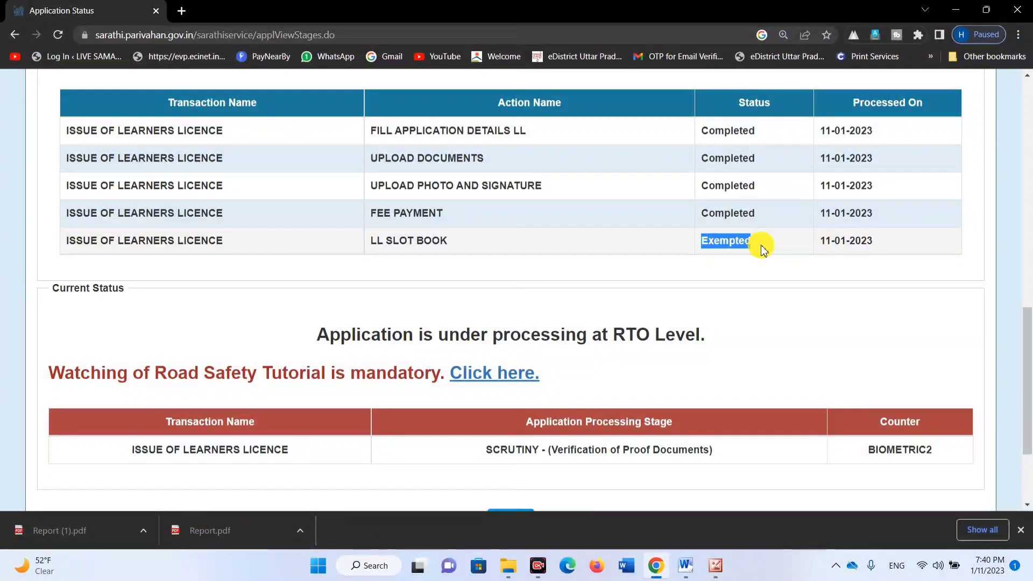
click(767, 280)
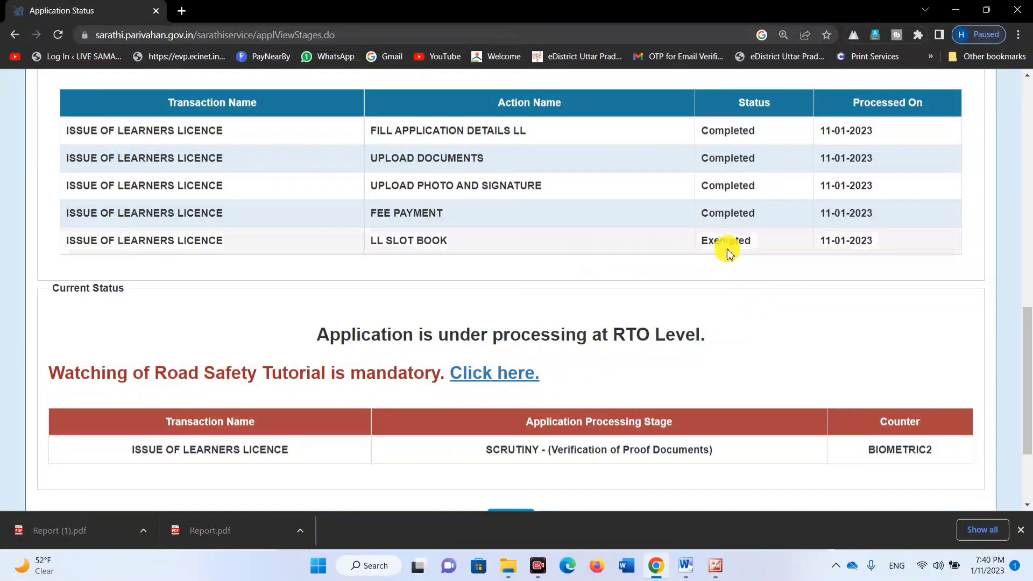